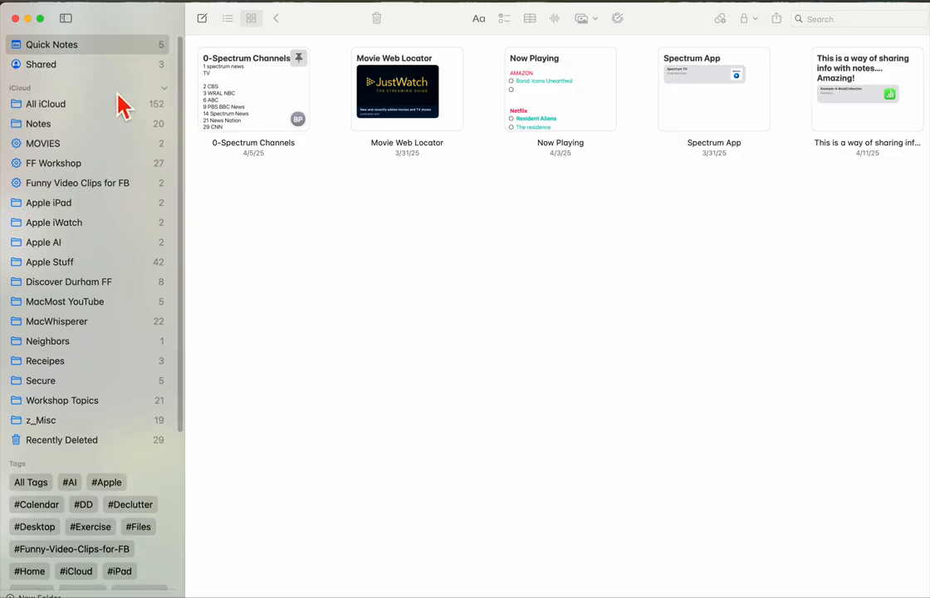
# - Collapse the iCloud folder list and the Tags section, and expand both again
pyautogui.click(171, 89)
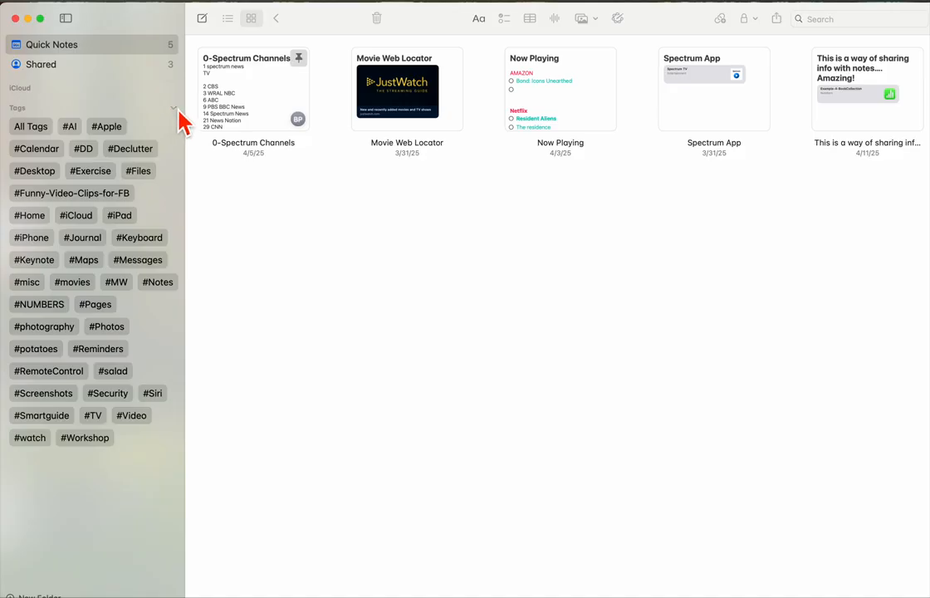
pyautogui.click(176, 108)
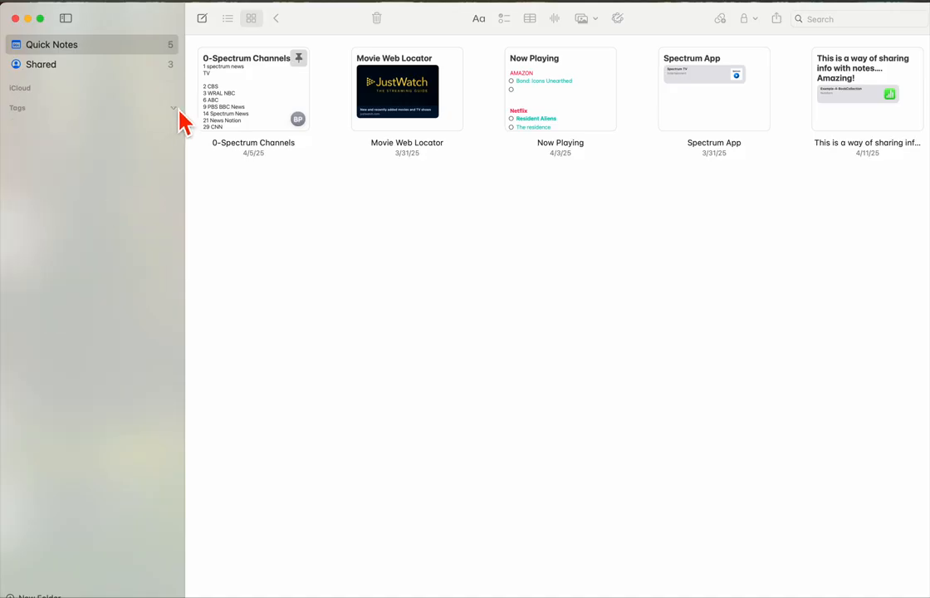
pyautogui.click(176, 109)
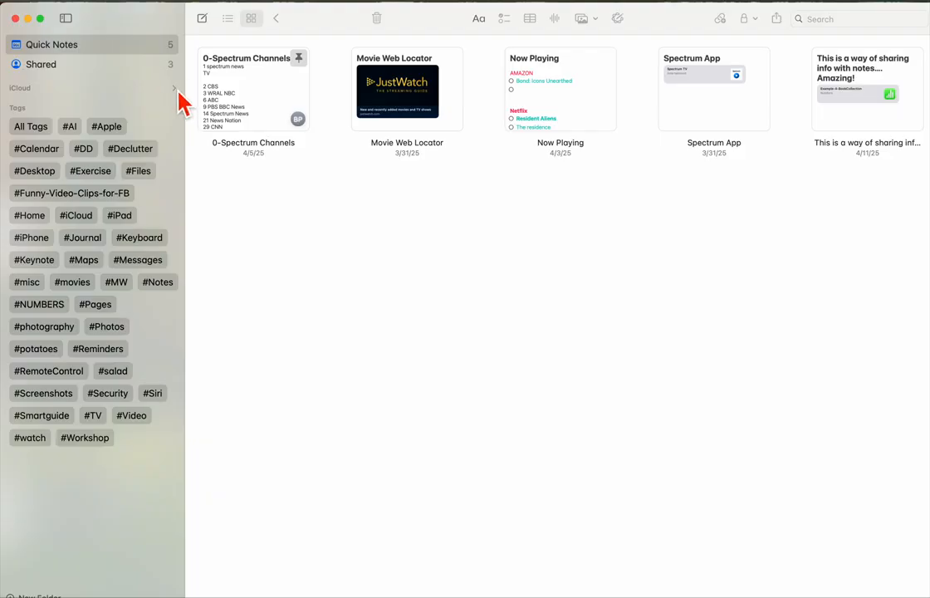
pyautogui.click(175, 88)
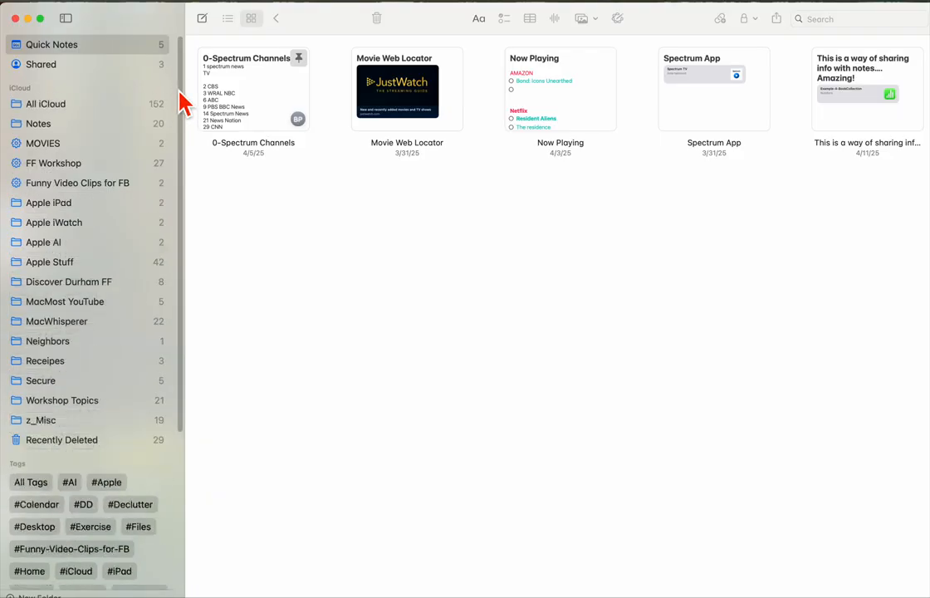
# - Show the notes in All iCloud, and hide and restore the folder sidebar
pyautogui.click(64, 106)
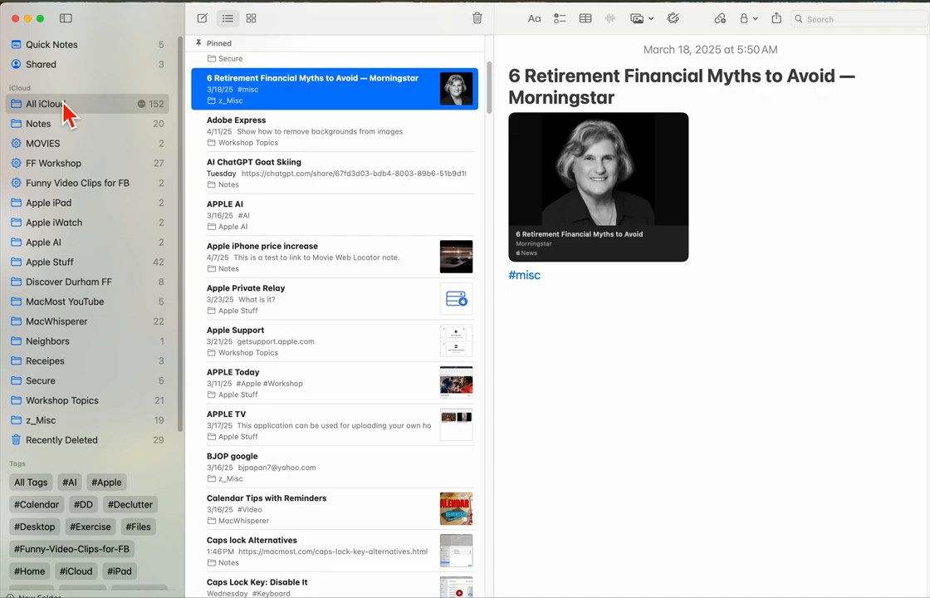
pyautogui.click(66, 18)
pyautogui.click(66, 19)
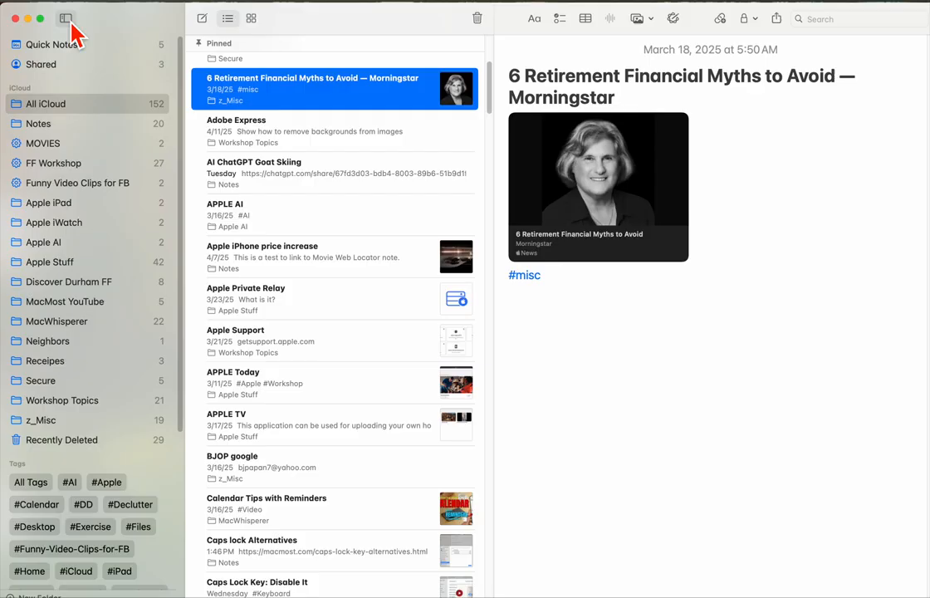
pyautogui.click(67, 19)
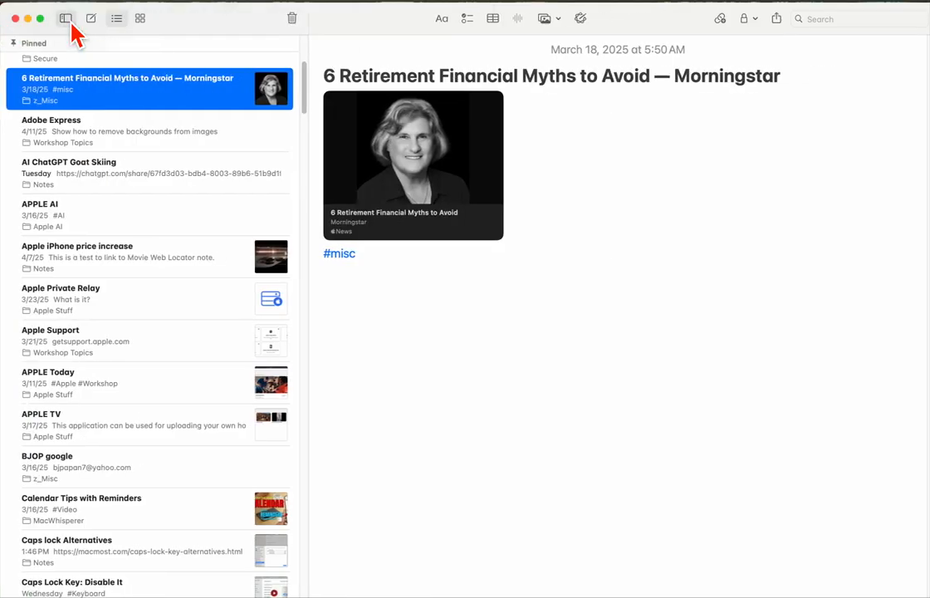
pyautogui.click(66, 19)
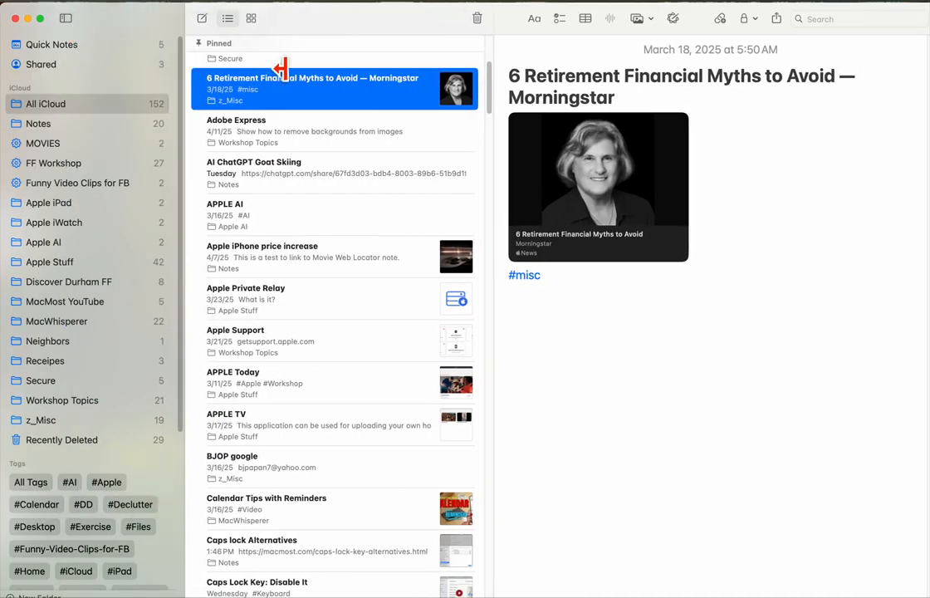
pyautogui.moveTo(185, 76)
pyautogui.mouseDown()
pyautogui.moveTo(109, 87)
pyautogui.moveTo(380, 62)
pyautogui.moveTo(108, 93)
pyautogui.moveTo(133, 98)
pyautogui.moveTo(184, 83)
pyautogui.mouseUp()
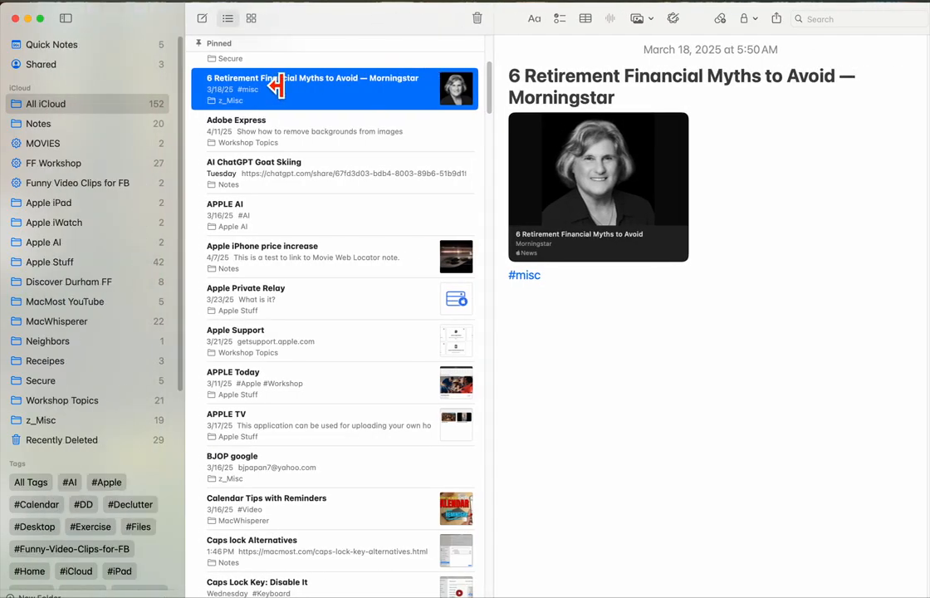
# - Browse the All iCloud notes as a gallery, and open the Adobe Express note from the list view
pyautogui.click(252, 19)
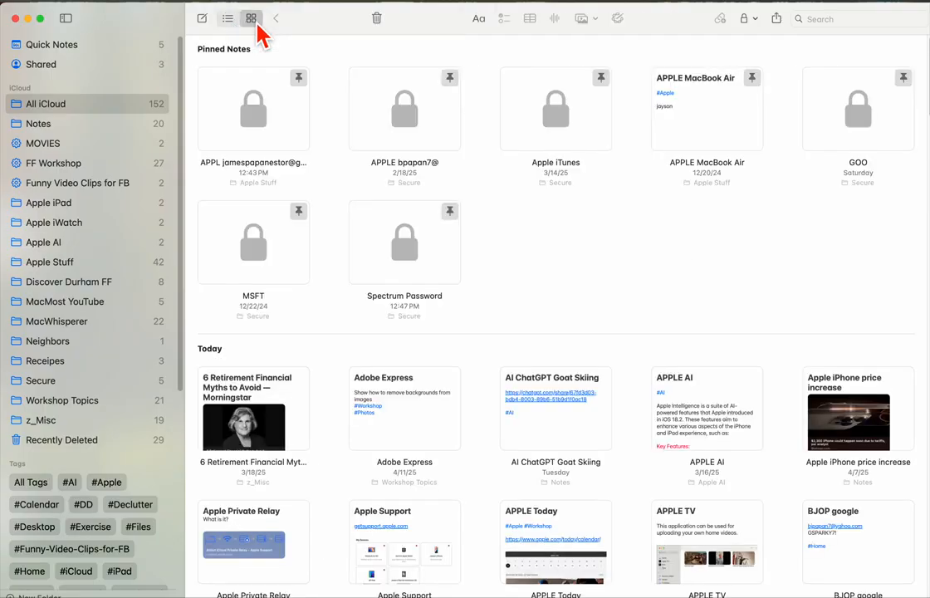
pyautogui.scroll(-5, 328, 202)
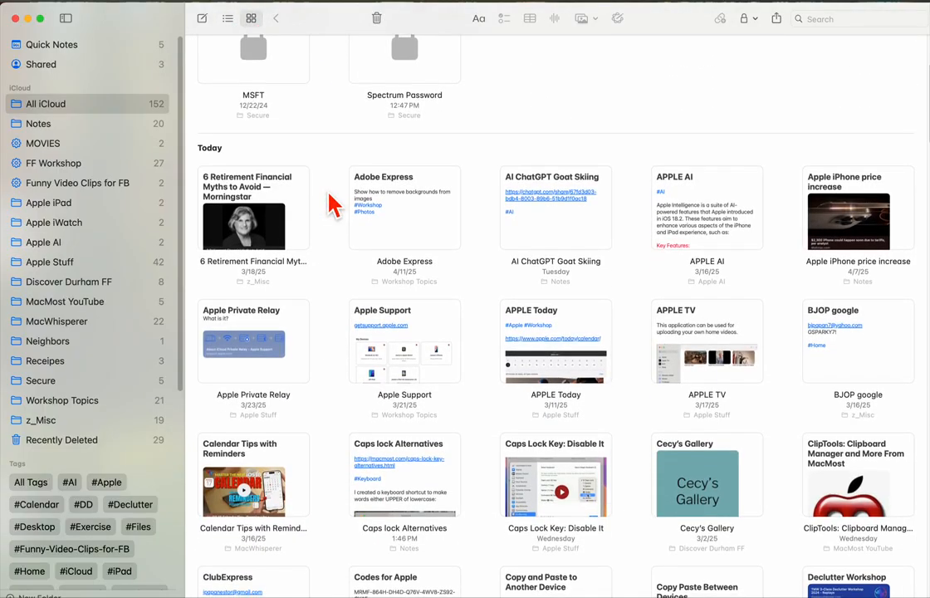
pyautogui.scroll(-2, 333, 203)
pyautogui.scroll(4, 332, 207)
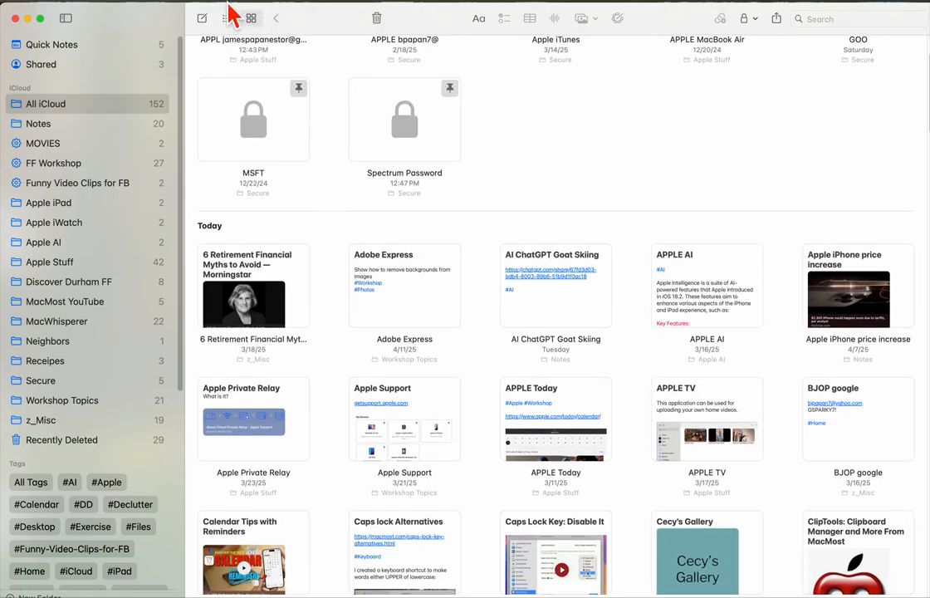
pyautogui.click(229, 21)
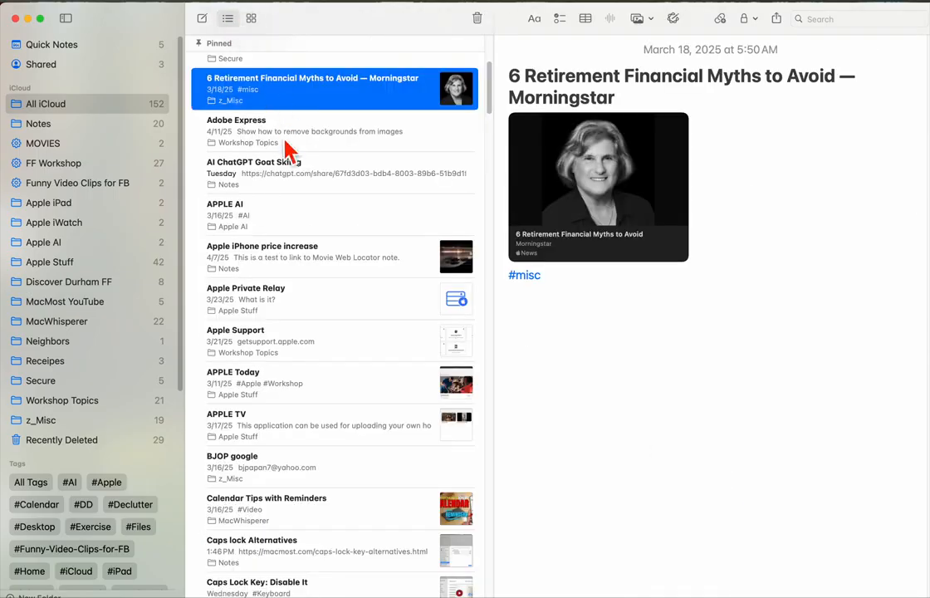
pyautogui.click(300, 138)
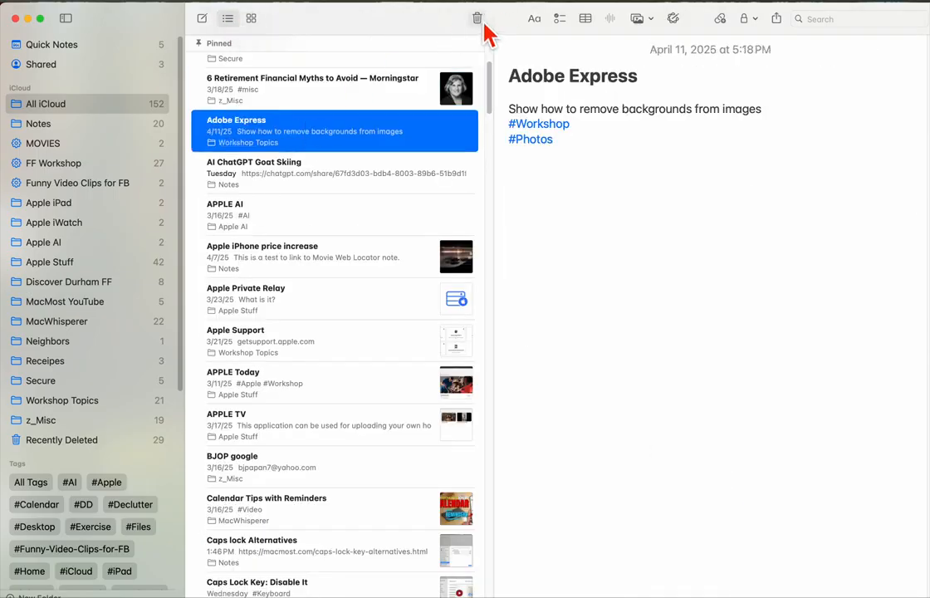
# - Look at the Recently Deleted notes as a gallery and return them to the list view
pyautogui.click(71, 447)
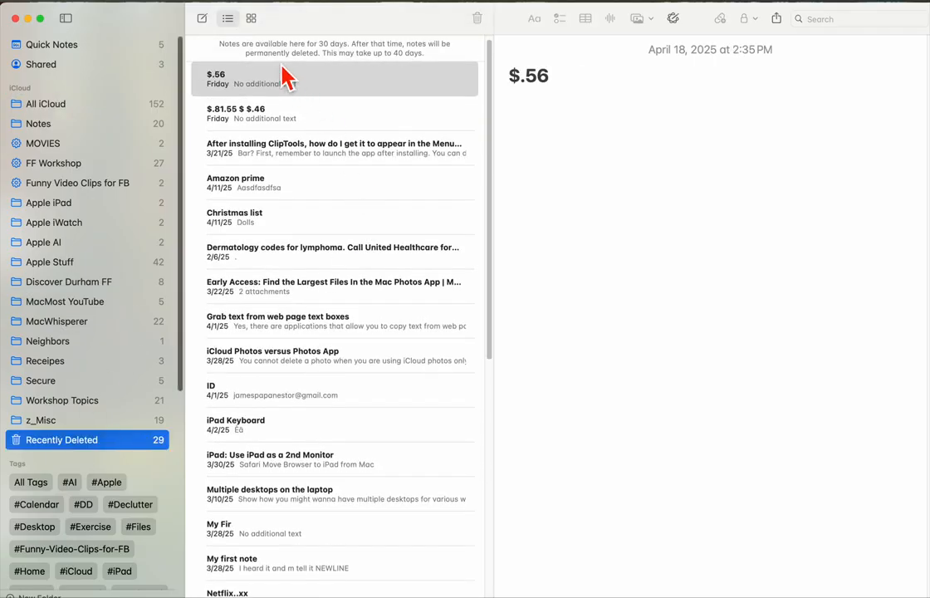
pyautogui.click(251, 18)
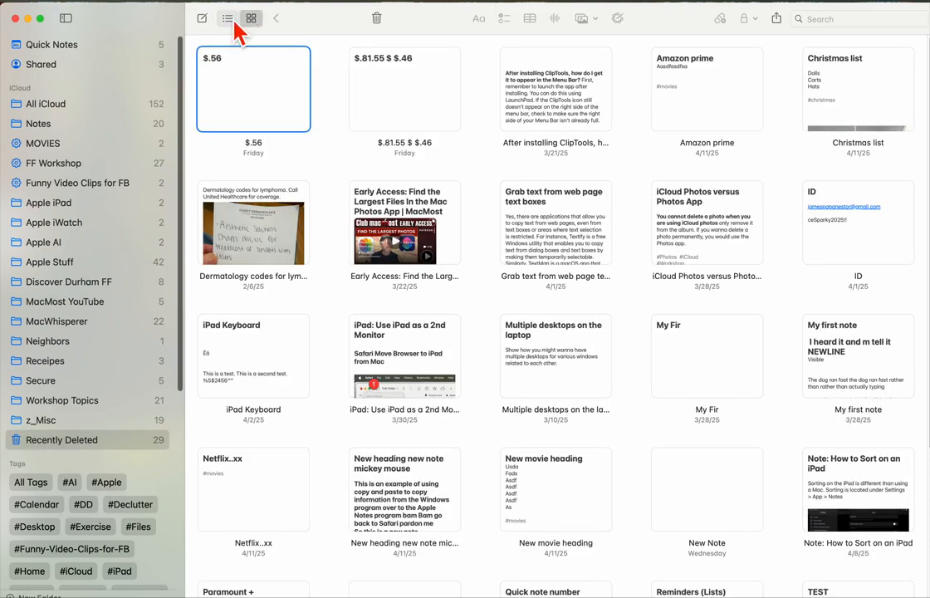
pyautogui.click(229, 19)
# - Return to All iCloud and view several pinned notes, including Apple iTunes, APPLE MacBook Air and GOO
pyautogui.click(56, 105)
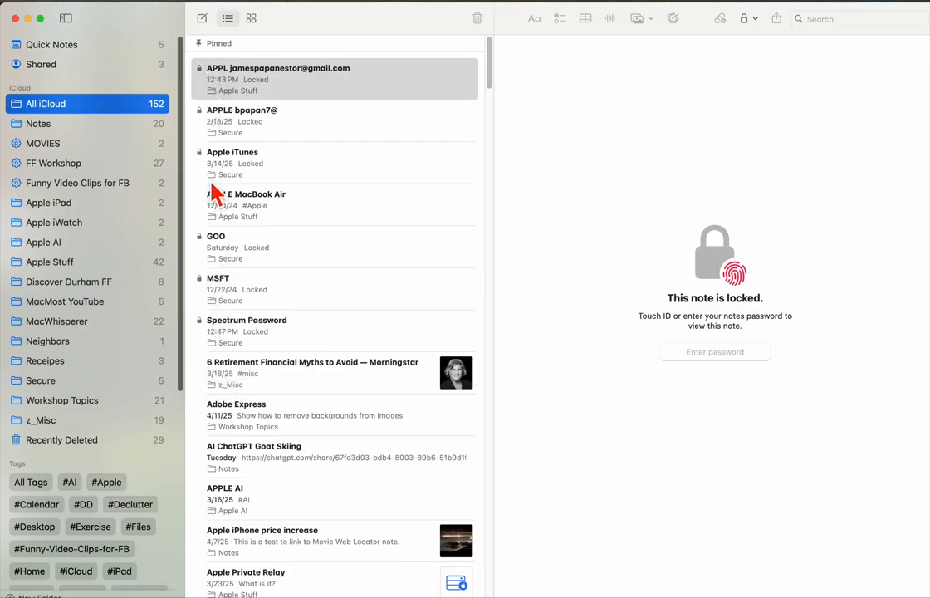
pyautogui.click(317, 129)
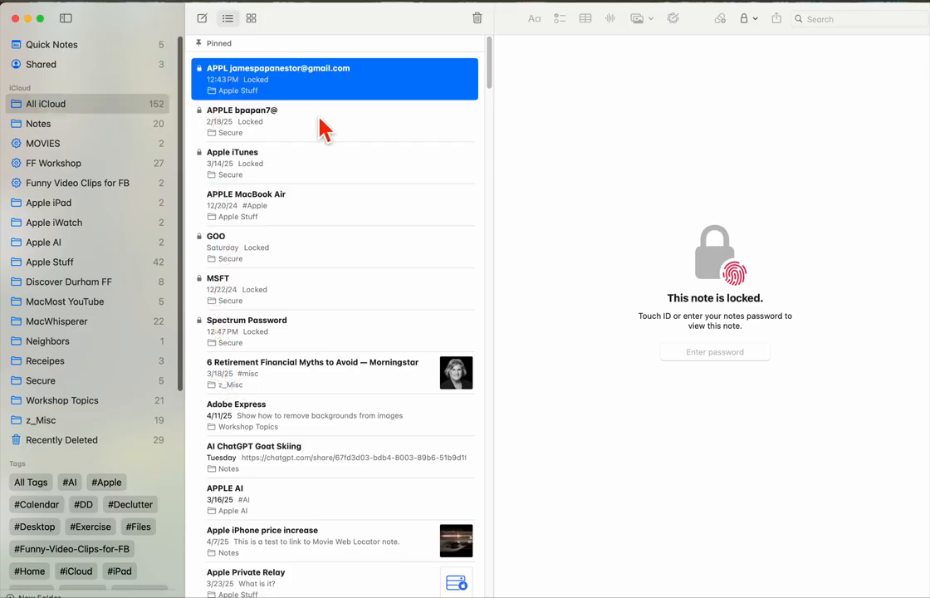
pyautogui.click(339, 176)
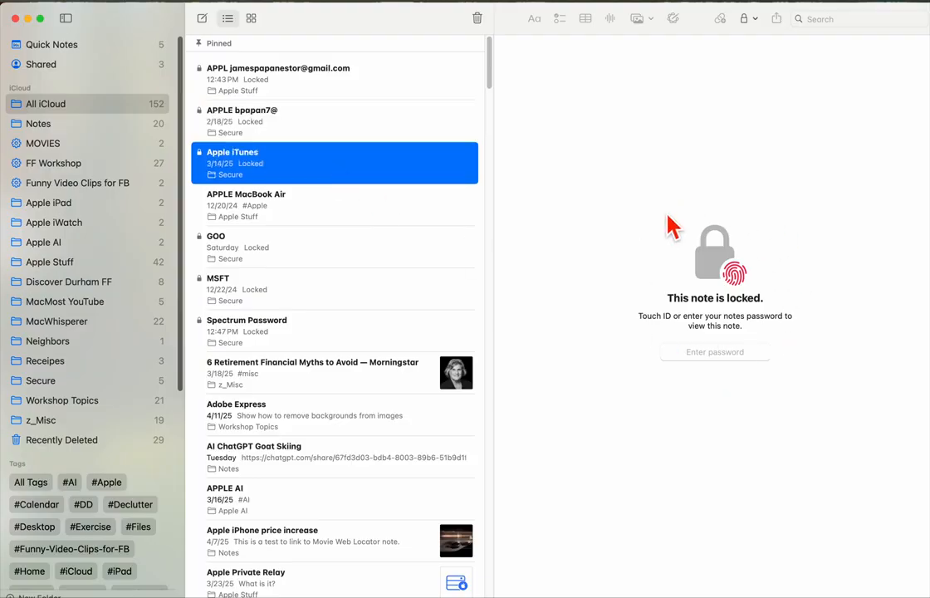
pyautogui.click(327, 209)
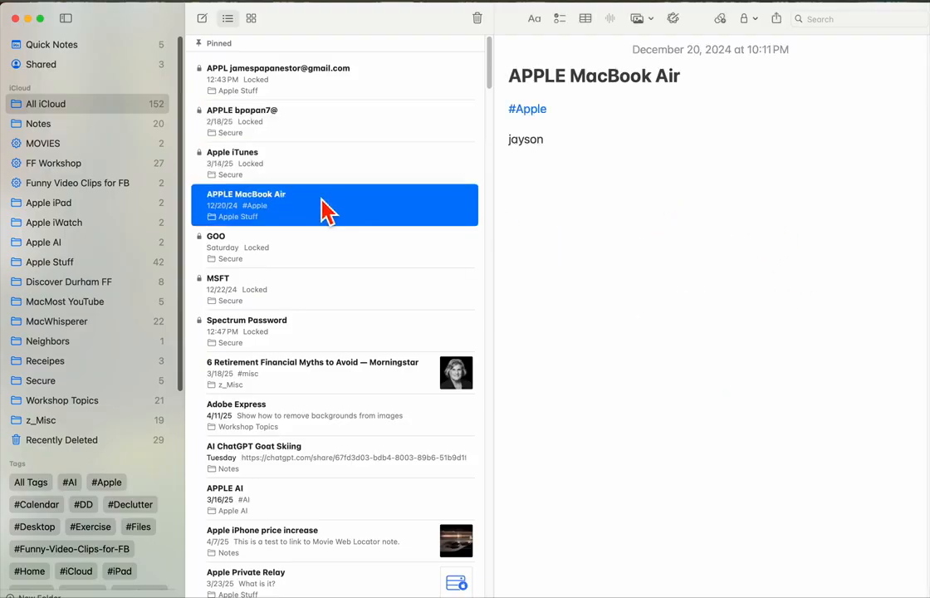
pyautogui.click(314, 254)
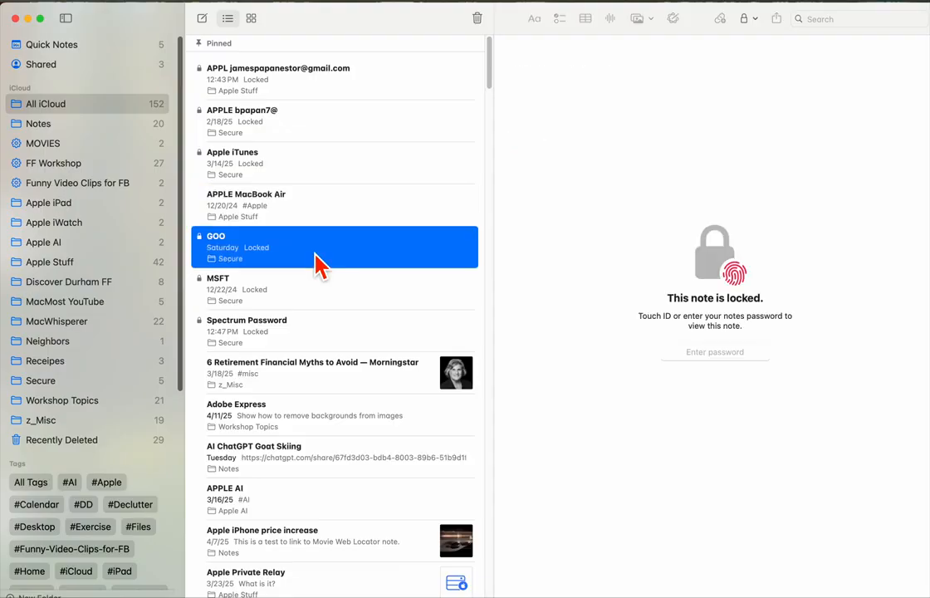
pyautogui.click(294, 213)
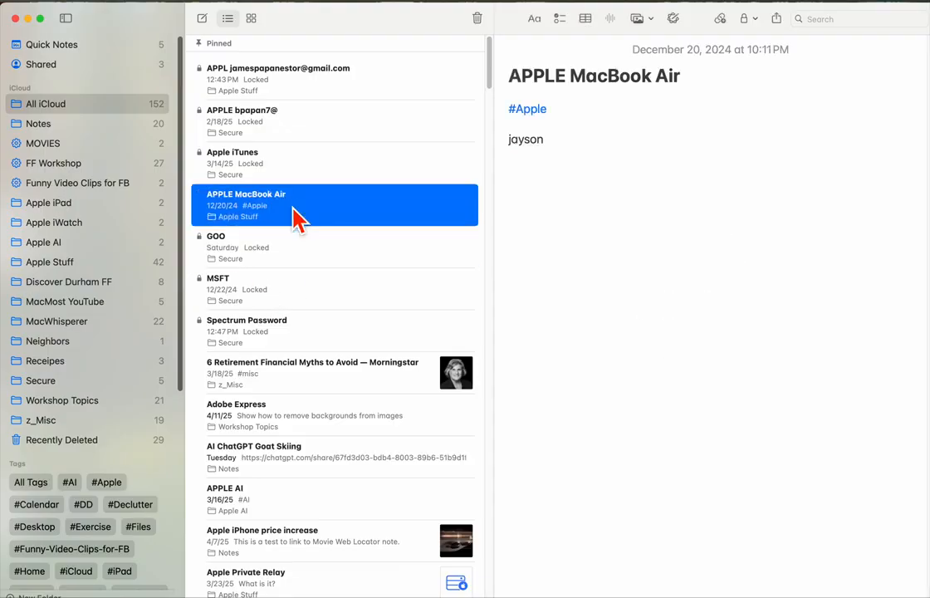
pyautogui.click(304, 160)
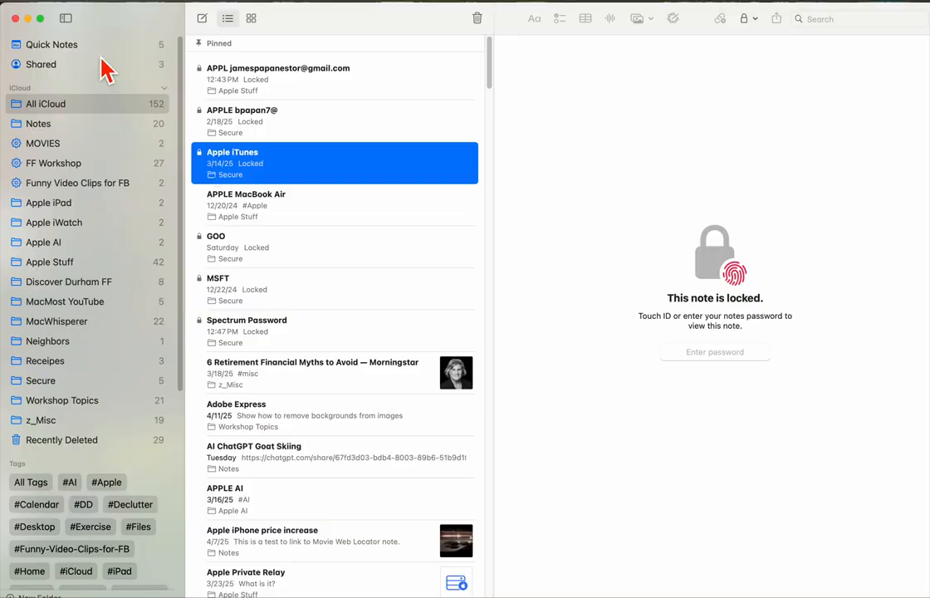
pyautogui.click(0, 1)
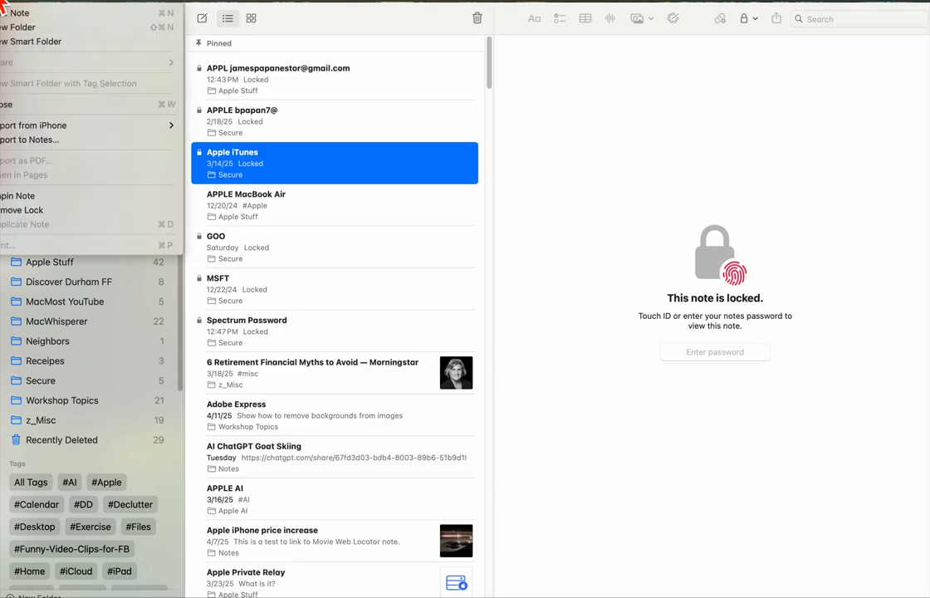
pyautogui.click(304, 131)
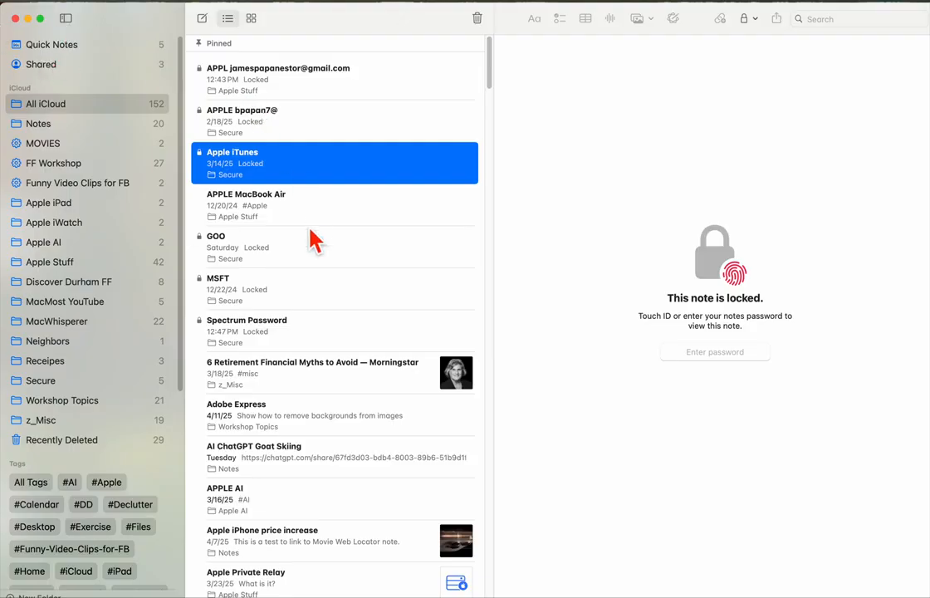
pyautogui.scroll(-5, 314, 240)
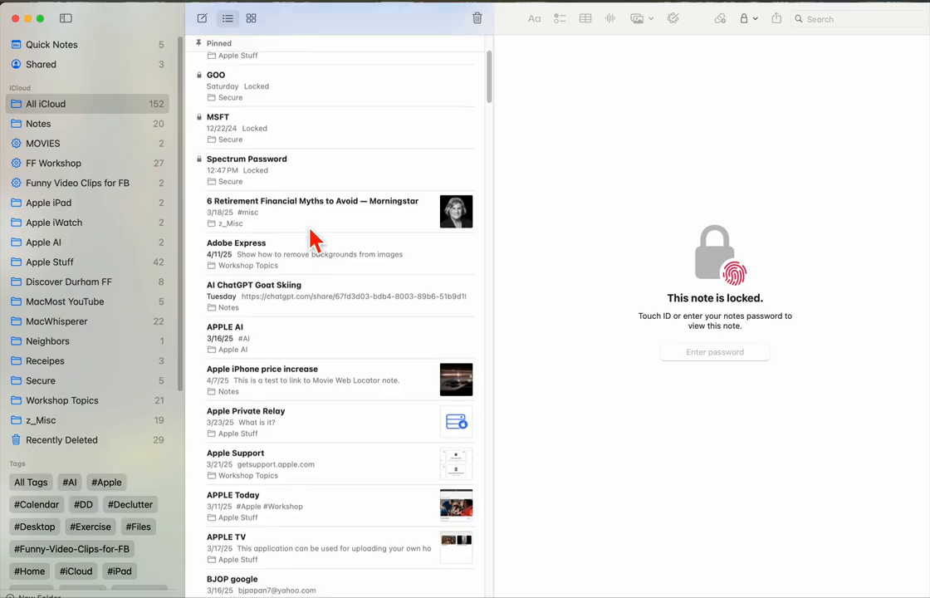
pyautogui.scroll(-3, 312, 237)
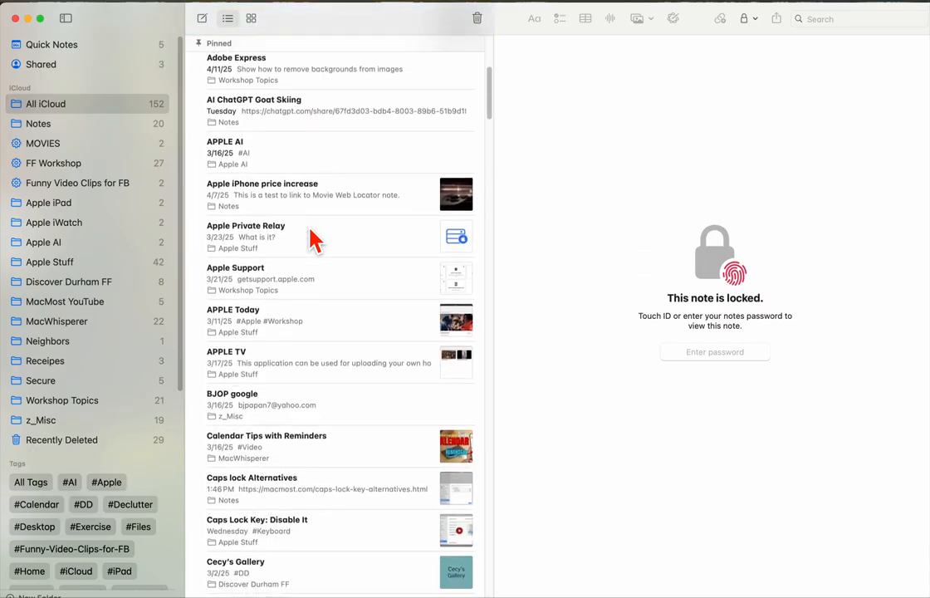
# - Create a new note titled "This is a new Note" with the body text "This is the body of the note...."
pyautogui.click(207, 23)
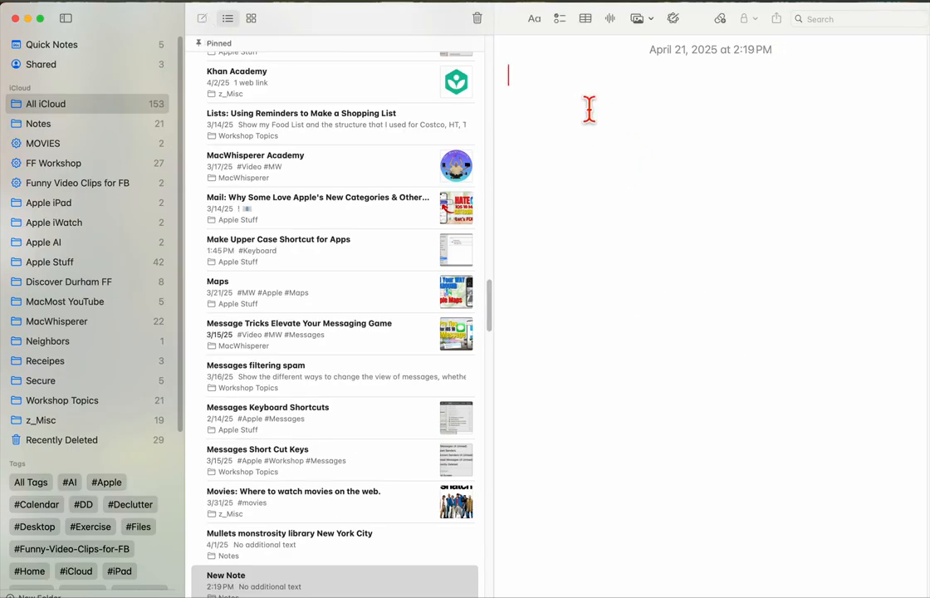
pyautogui.write('This')
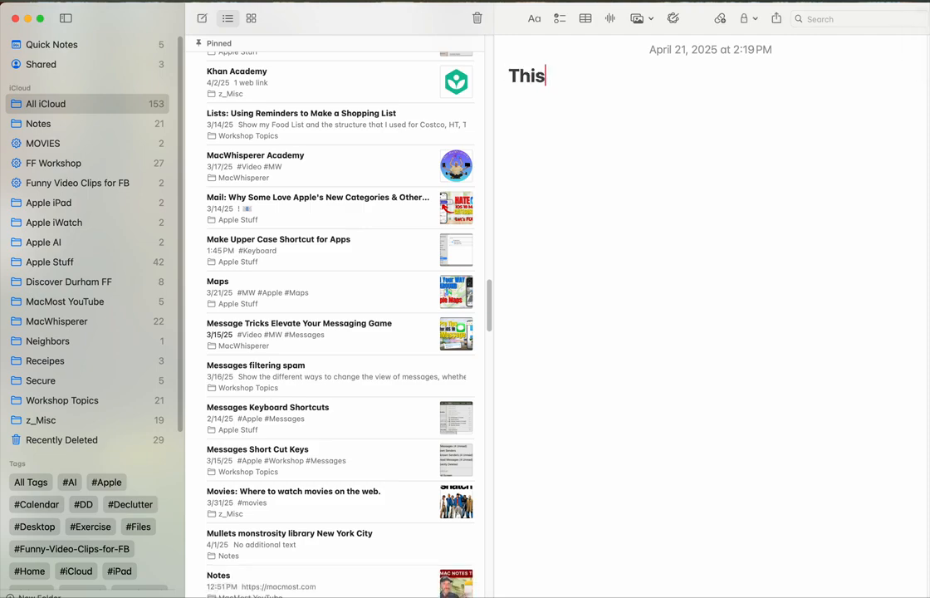
pyautogui.write(' is a new Note a')
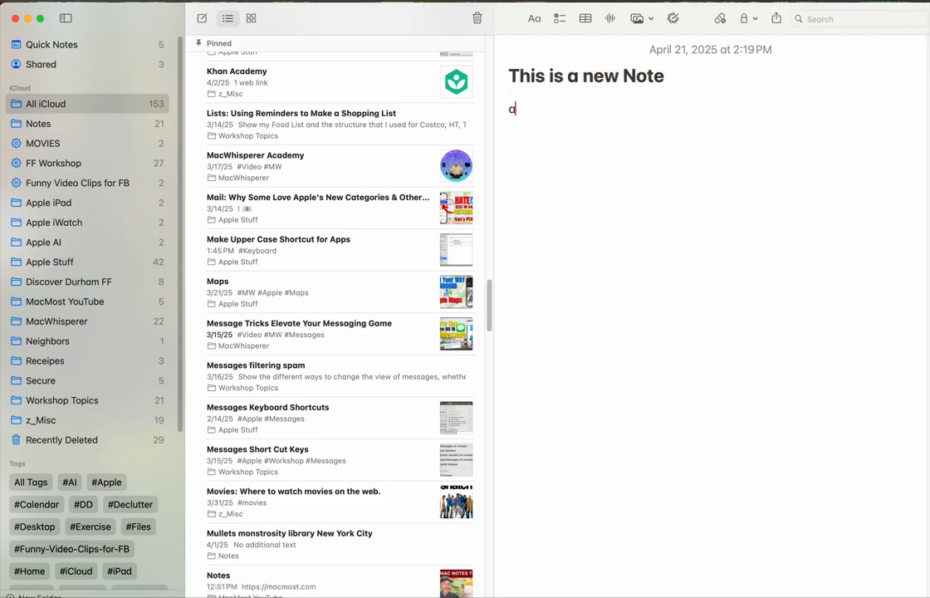
pyautogui.write('sdfasdf')
pyautogui.press('BackSpace')
pyautogui.press('BackSpace')
pyautogui.write('This is the body of the note....')
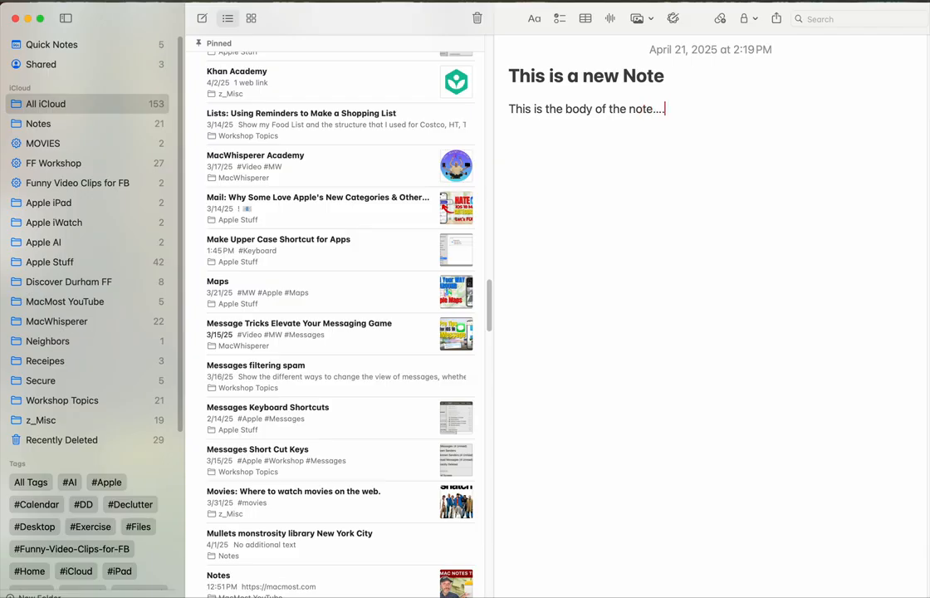
# - Apply the Heading style to the title line "This is a new Note"
pyautogui.click(574, 79)
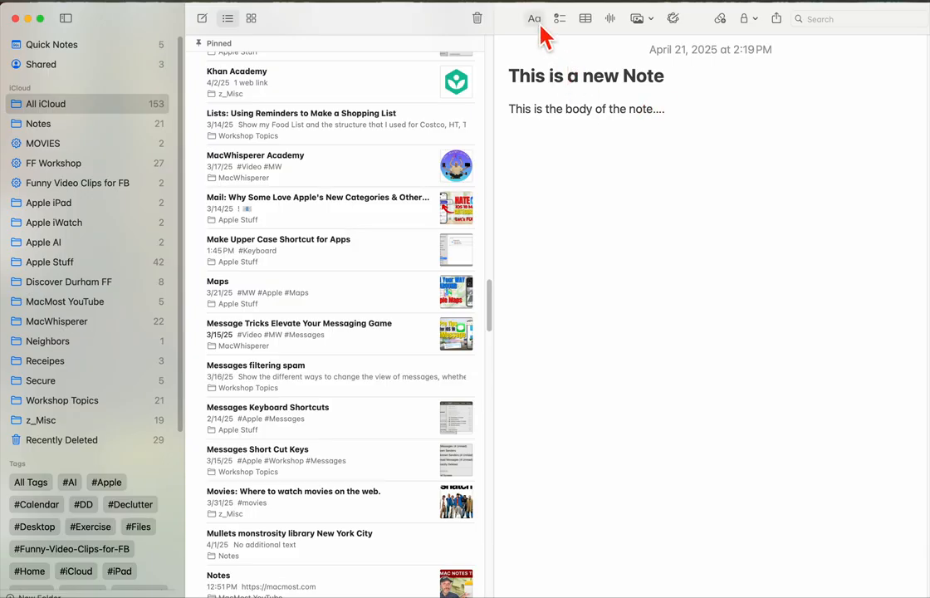
pyautogui.click(537, 20)
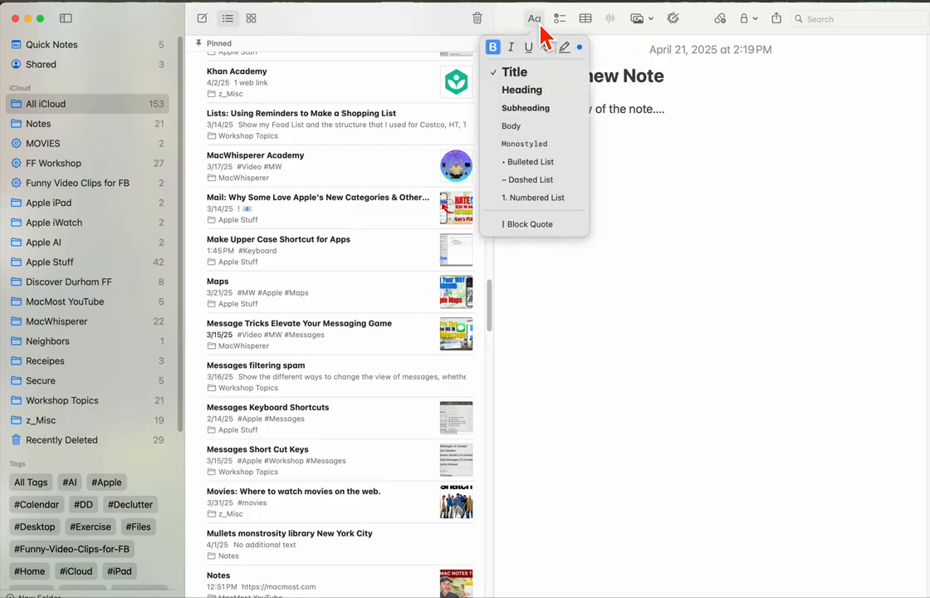
pyautogui.click(535, 91)
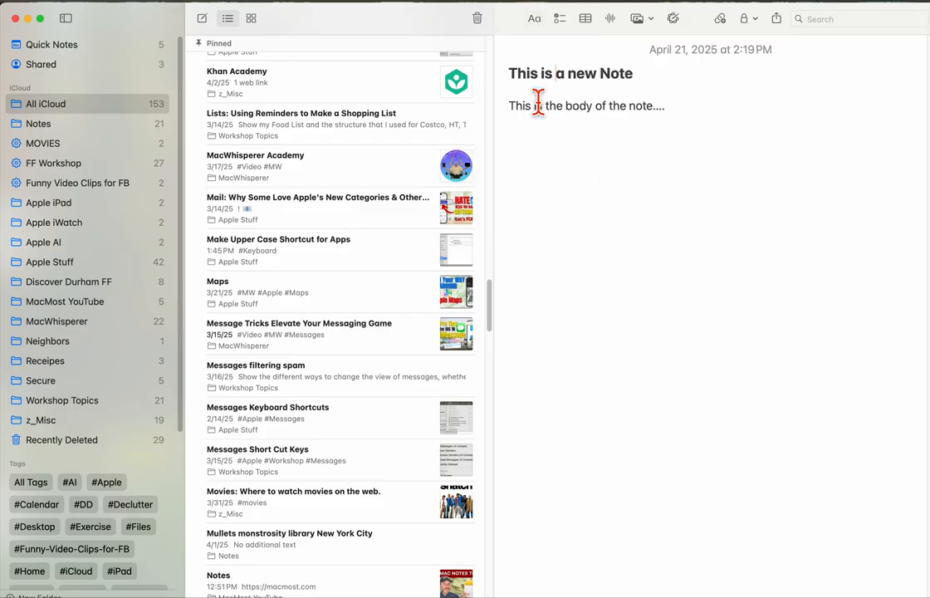
# - Try the Monostyled paragraph style on the note's title line and switch the line to the Title style
pyautogui.click(537, 20)
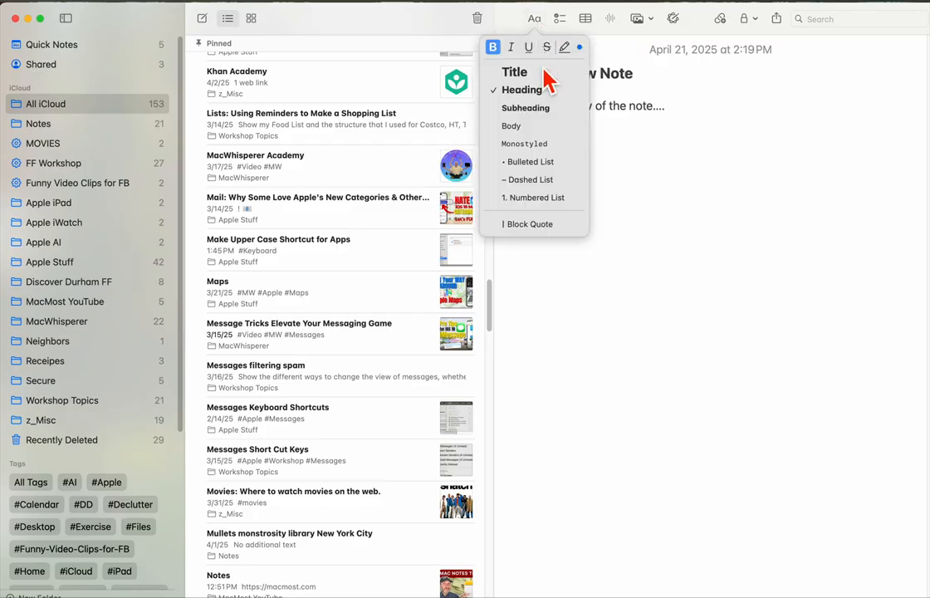
pyautogui.click(549, 146)
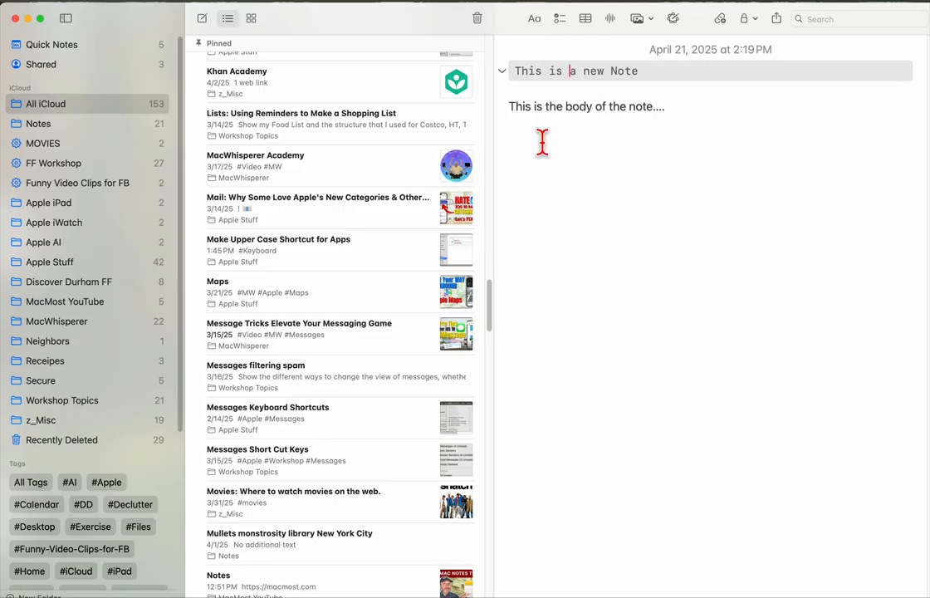
pyautogui.click(537, 20)
pyautogui.click(544, 75)
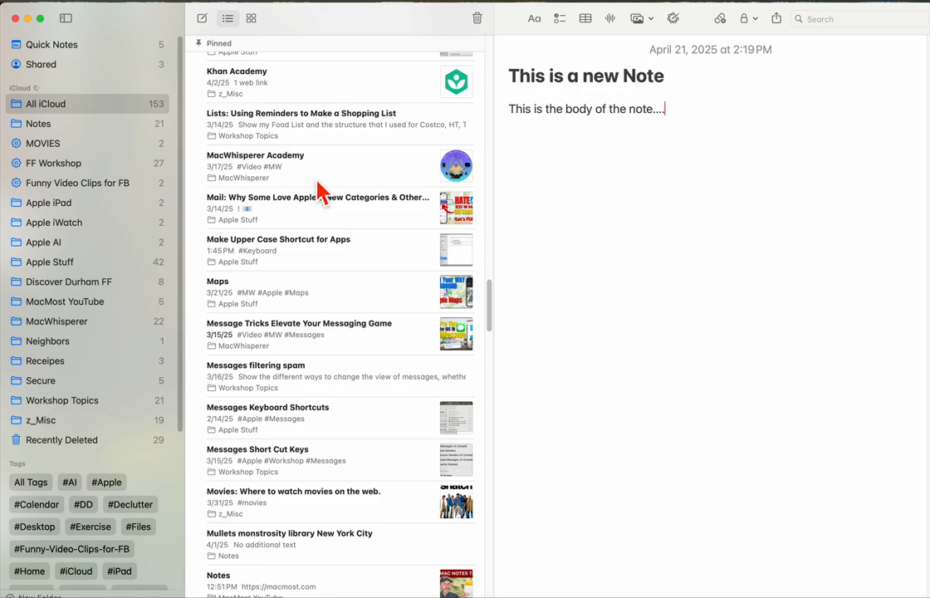
# - Prefix the note's title with "aa-" and find the note near the start of the notes list
pyautogui.click(520, 92)
pyautogui.write('aa-')
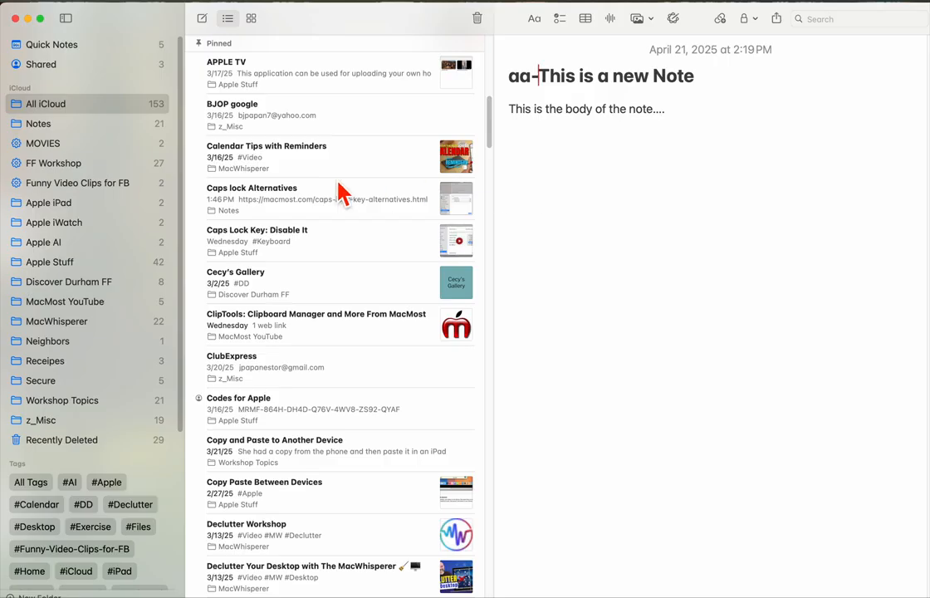
pyautogui.scroll(15, 343, 188)
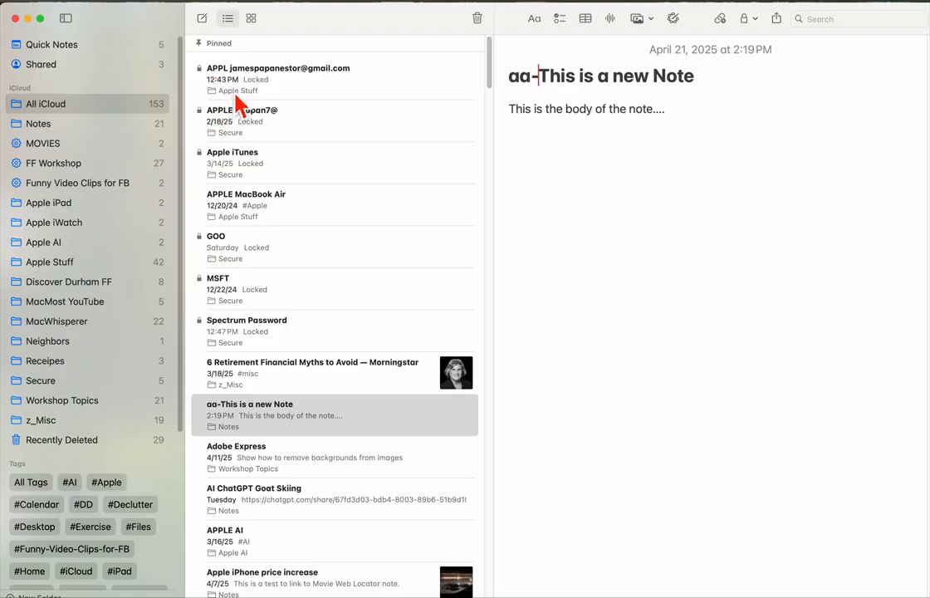
# - View the neighbouring notes "6 Retirement Financial Myths to Avoid" and "Adobe Express", and return to "aa-This is a new Note"
pyautogui.click(250, 369)
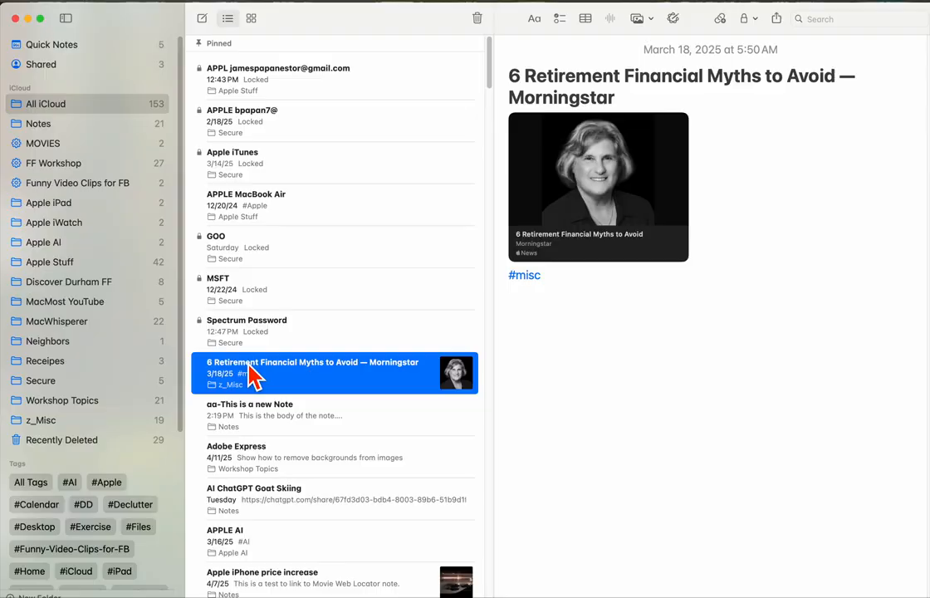
pyautogui.click(255, 421)
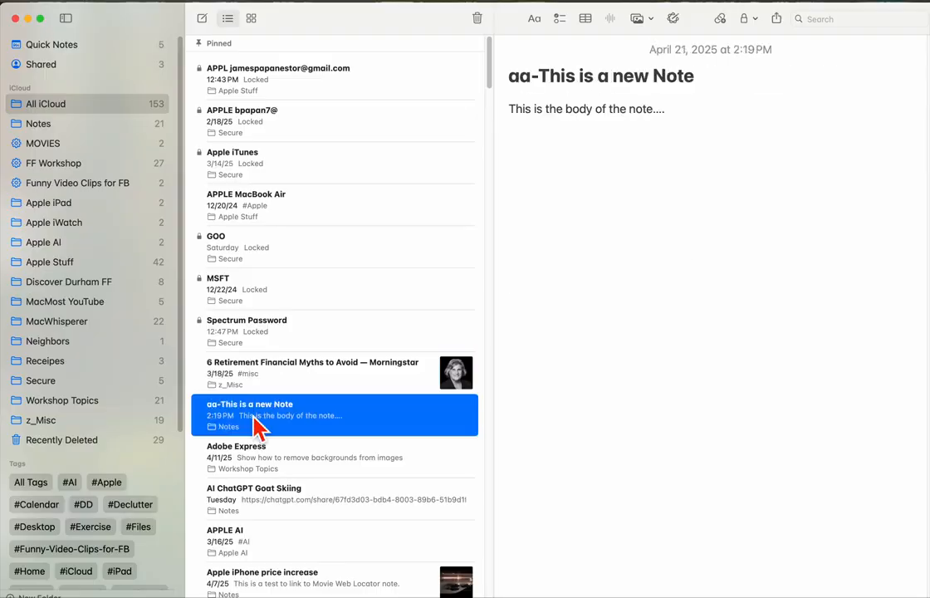
pyautogui.scroll(-3, 328, 312)
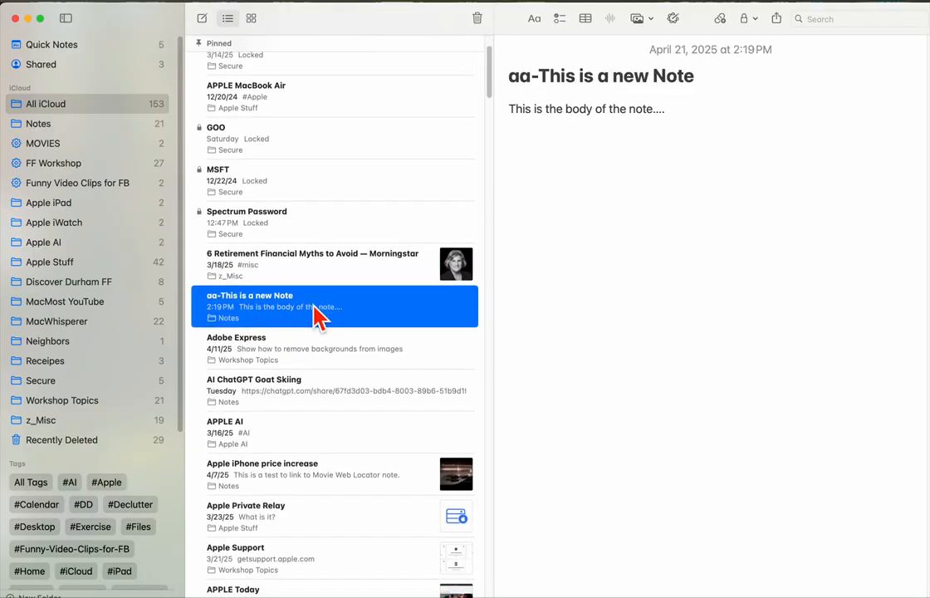
pyautogui.click(284, 354)
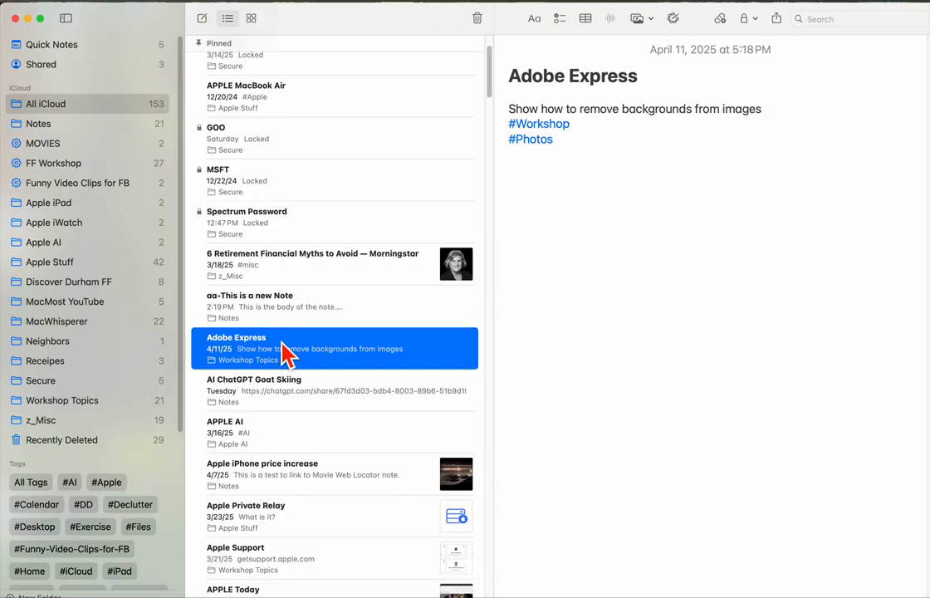
pyautogui.scroll(3, 284, 354)
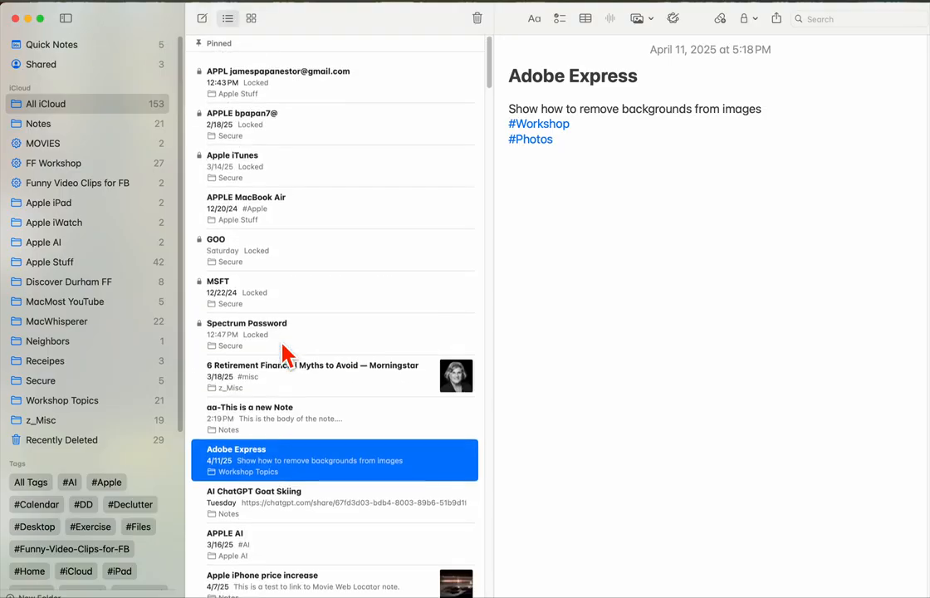
pyautogui.click(290, 422)
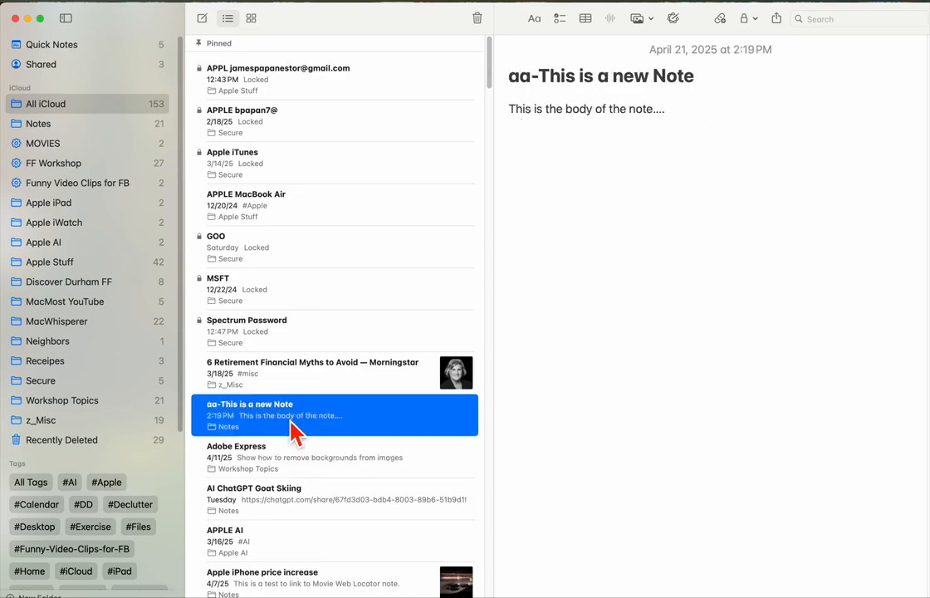
# - Add a checklist with the items 1, 2 and 3 below the body text and end the list with a blank line
pyautogui.click(707, 127)
pyautogui.press('Return')
pyautogui.click(561, 20)
pyautogui.write('1')
pyautogui.press('Return')
pyautogui.write('2')
pyautogui.press('Return')
pyautogui.write('3')
pyautogui.press('Return')
pyautogui.press('Return')
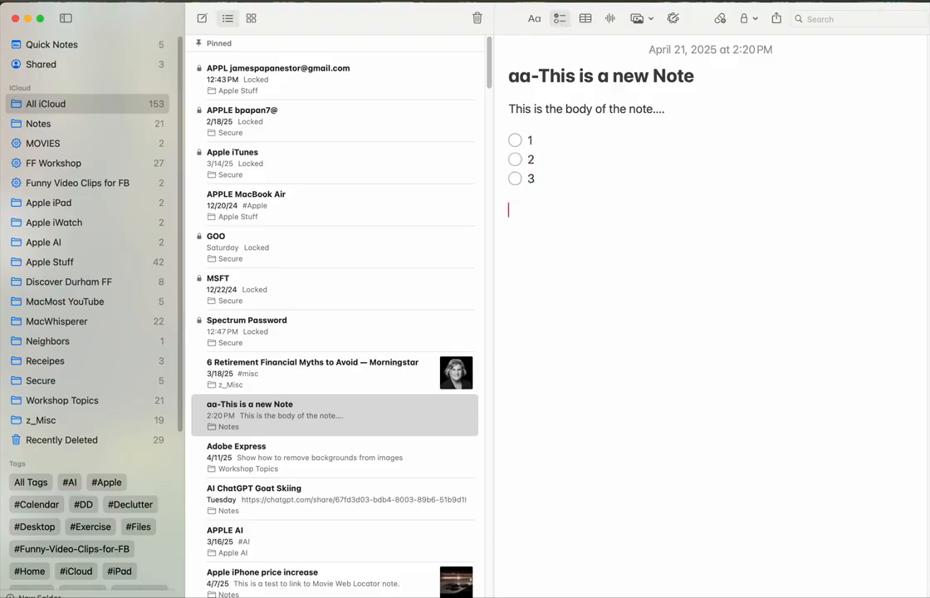
# - Insert a two-by-two table below the checklist in the note
pyautogui.click(590, 26)
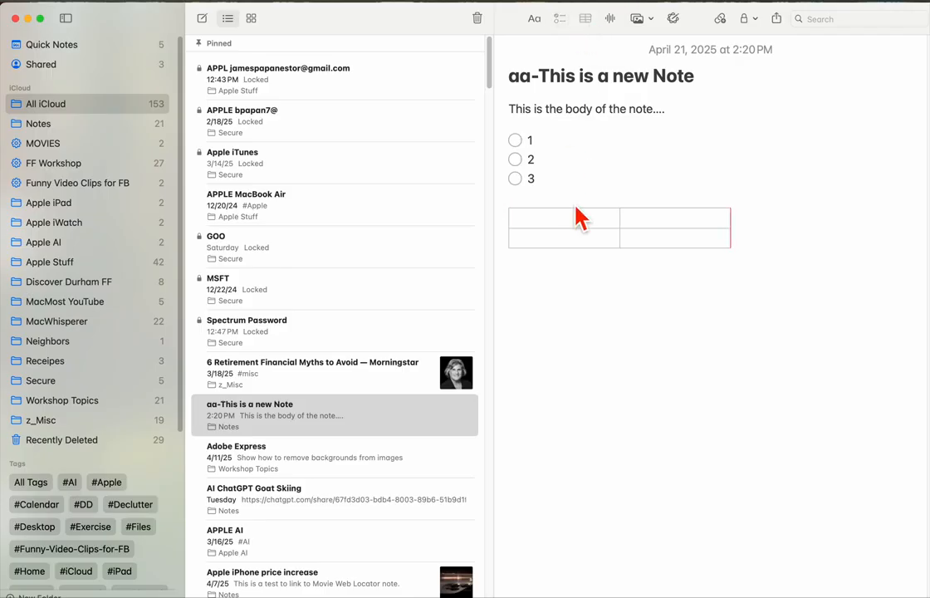
pyautogui.click(680, 251)
pyautogui.press('Return')
pyautogui.press('Return')
pyautogui.press('Return')
# - Move through the table's cells and look at the options offered for the second cell of the second row
pyautogui.click(606, 226)
pyautogui.press('Tab')
pyautogui.press('Down')
pyautogui.press('Down')
pyautogui.click(677, 246)
pyautogui.rightClick(677, 247)
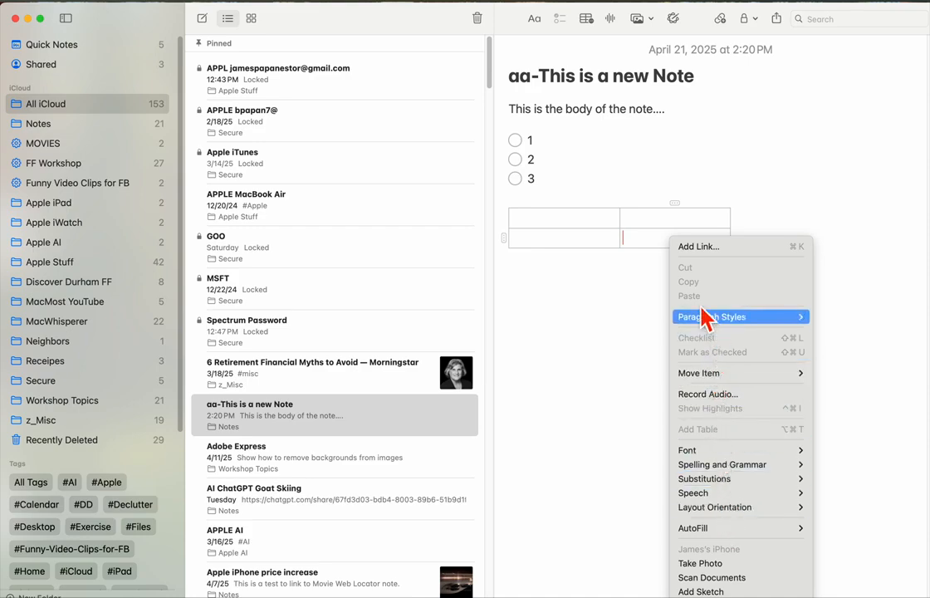
pyautogui.click(655, 253)
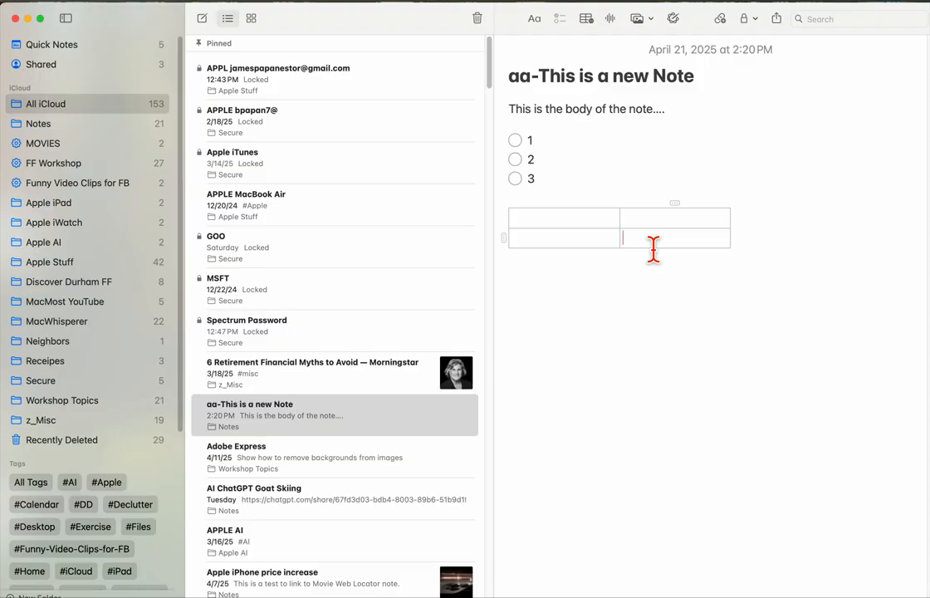
# - Start a new line below the table and record an audio clip of about 11 seconds into the note
pyautogui.click(754, 266)
pyautogui.press('Return')
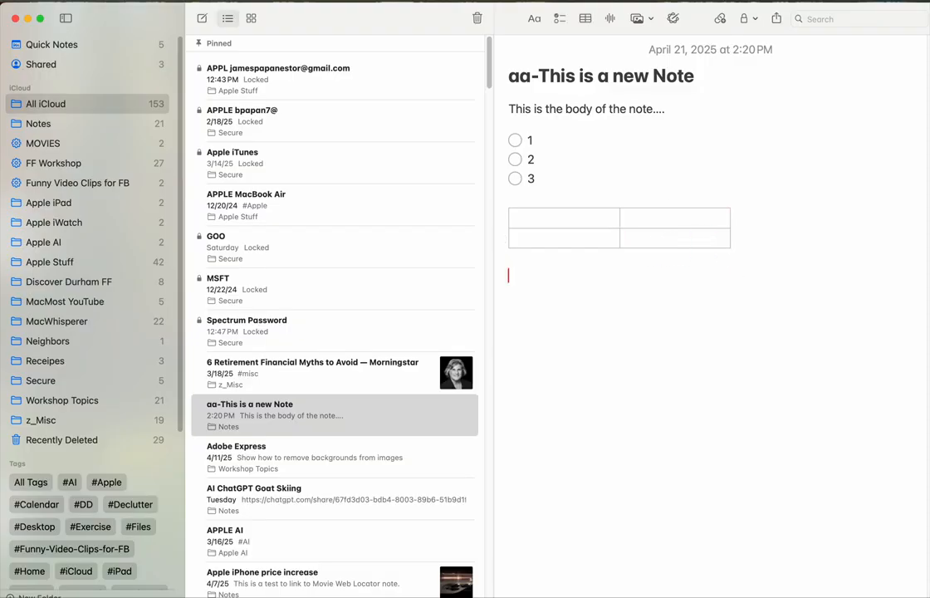
pyautogui.click(615, 26)
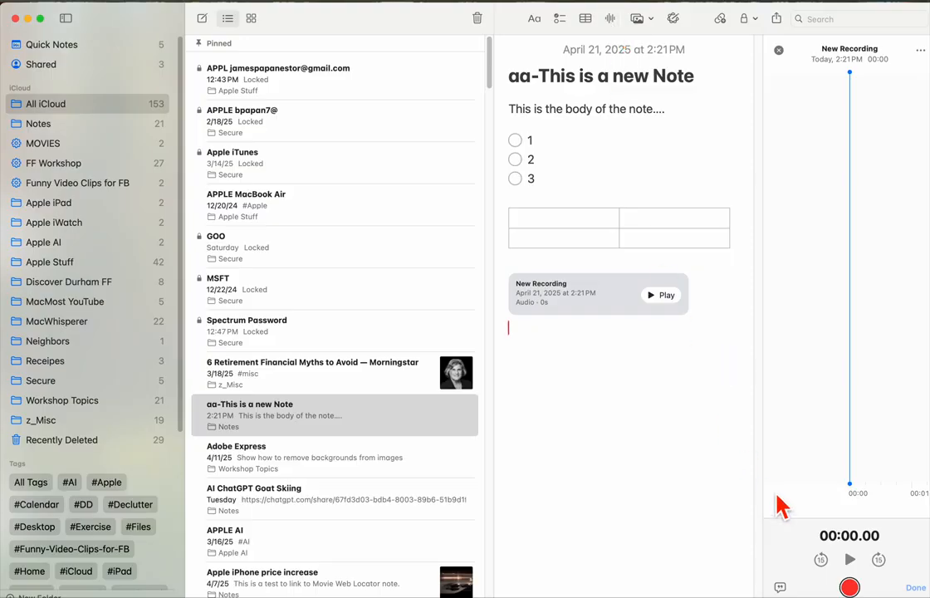
pyautogui.click(850, 588)
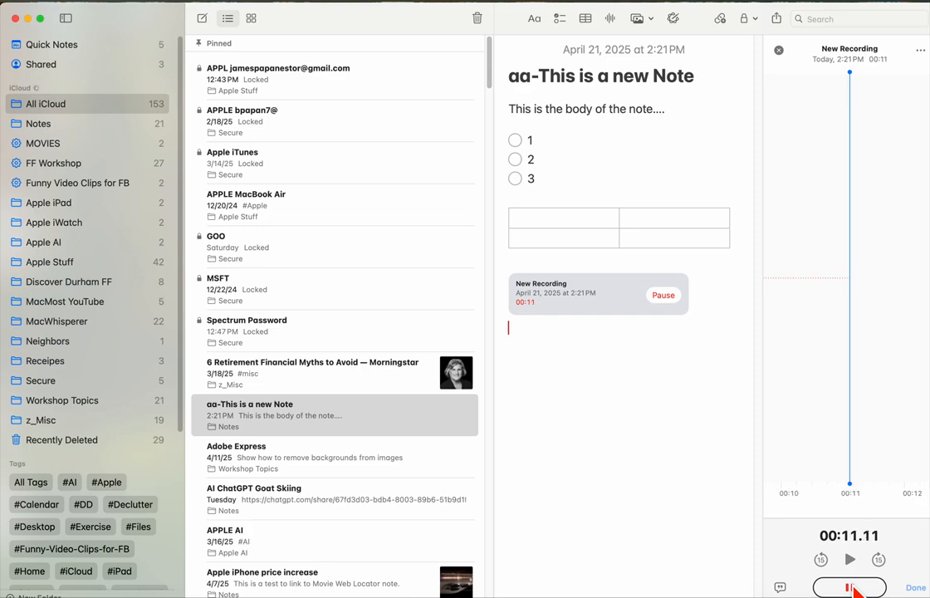
pyautogui.click(855, 588)
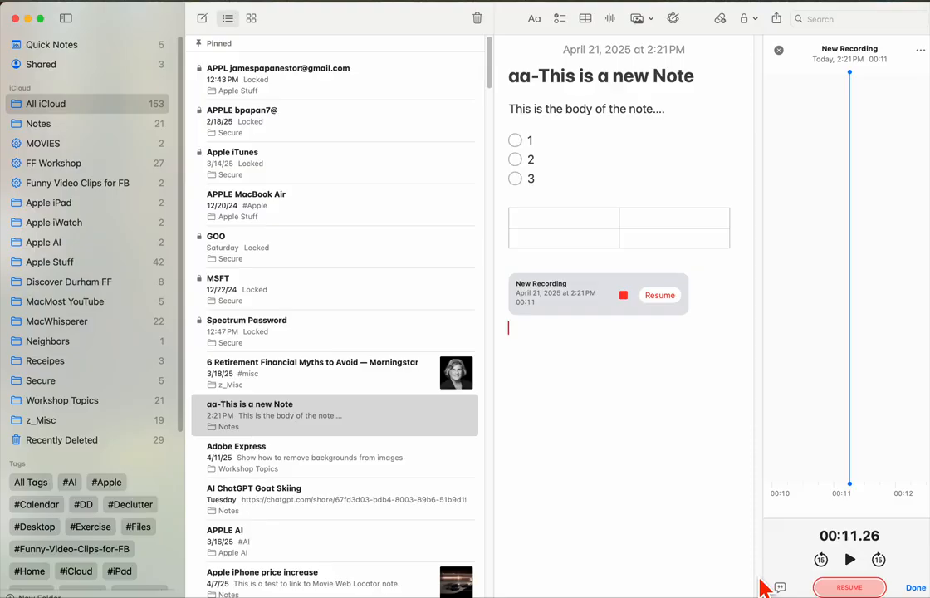
pyautogui.click(916, 588)
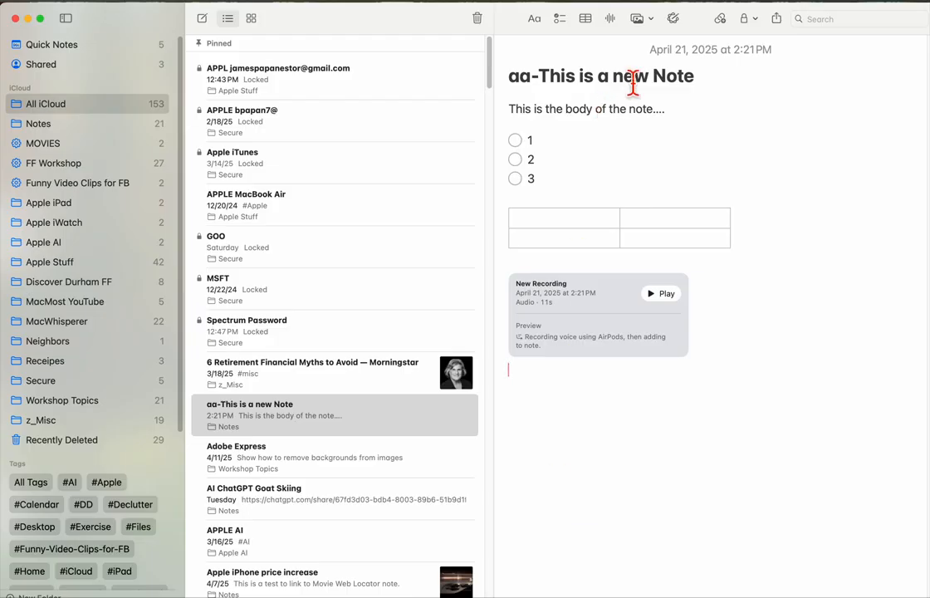
# - Attach IMG_0438.jpeg from the Exports from Photos folder in Pictures below the audio recording
pyautogui.click(718, 359)
pyautogui.press('Return')
pyautogui.click(656, 24)
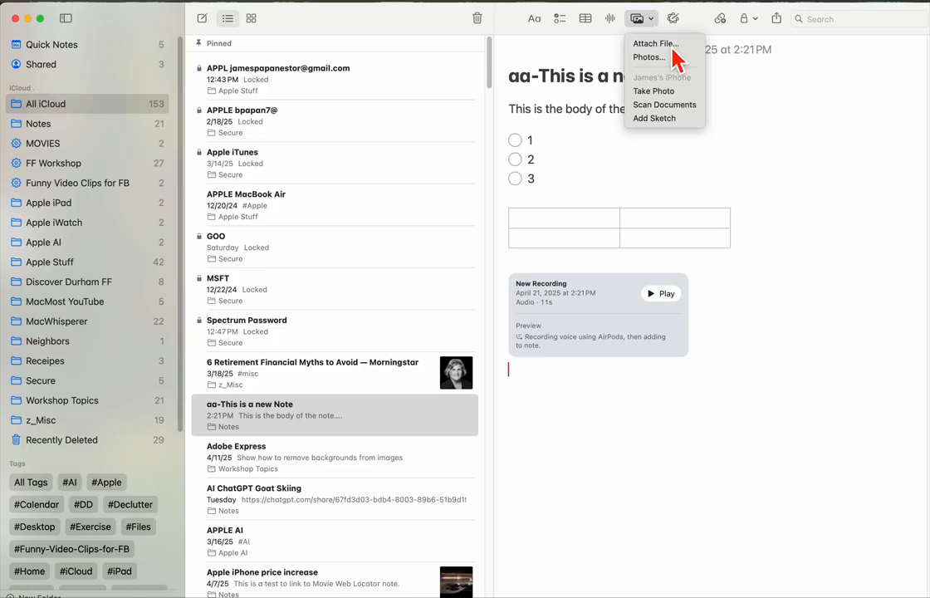
pyautogui.click(673, 46)
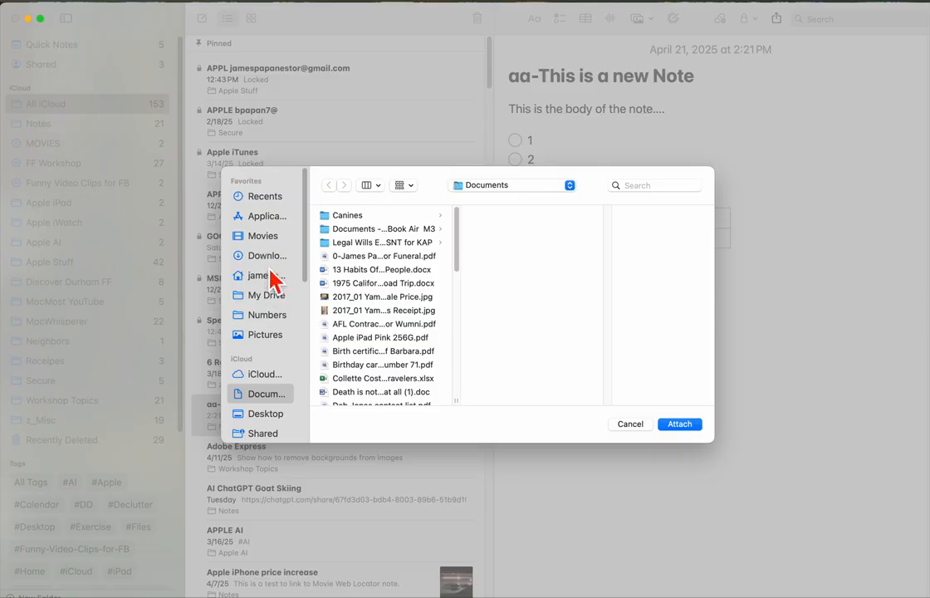
pyautogui.click(275, 340)
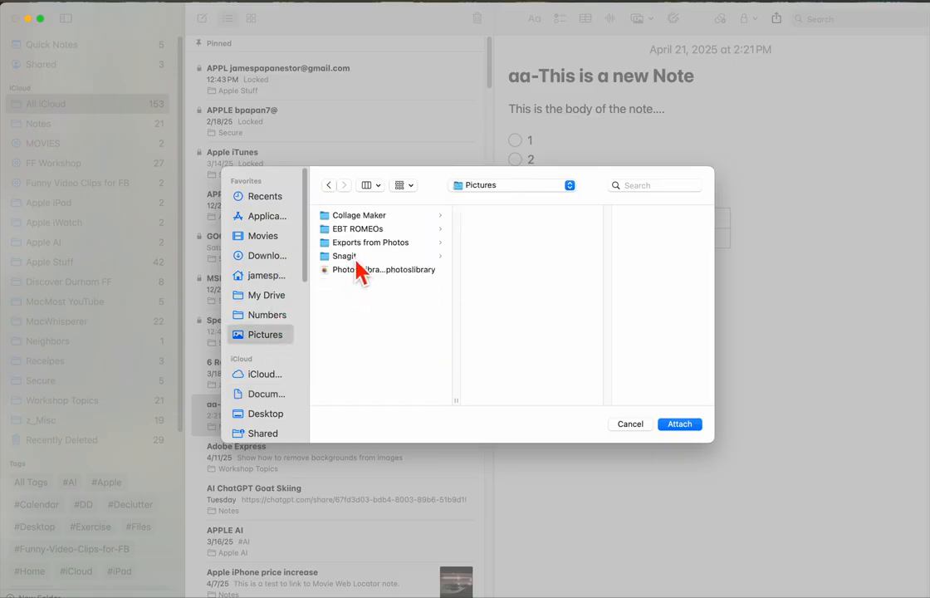
pyautogui.click(358, 242)
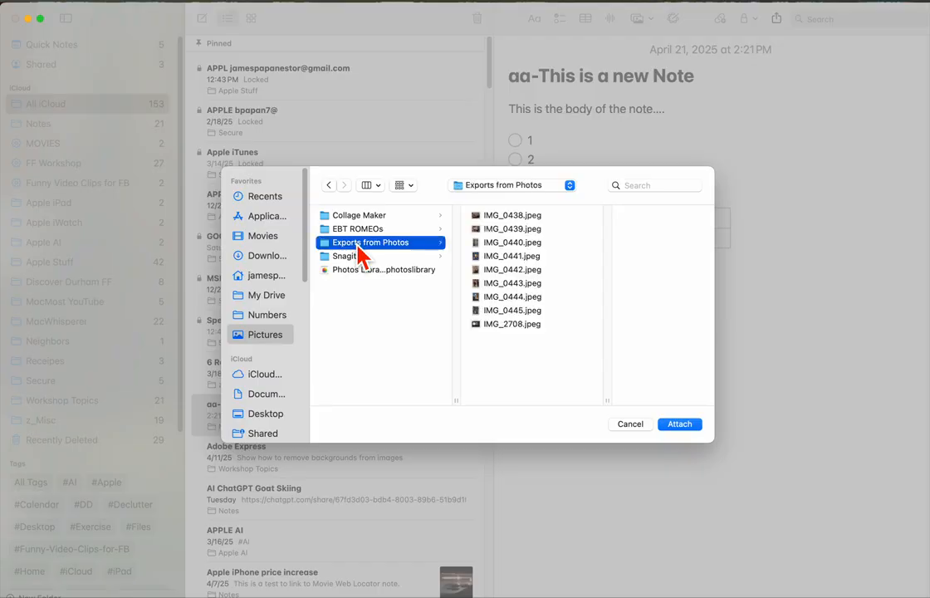
pyautogui.click(517, 218)
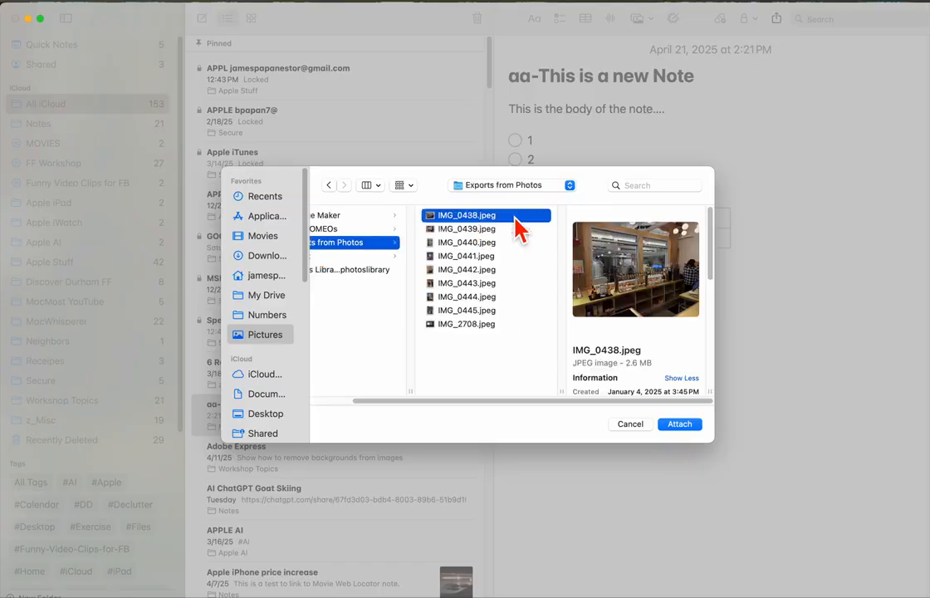
pyautogui.click(688, 426)
pyautogui.scroll(-3, 685, 365)
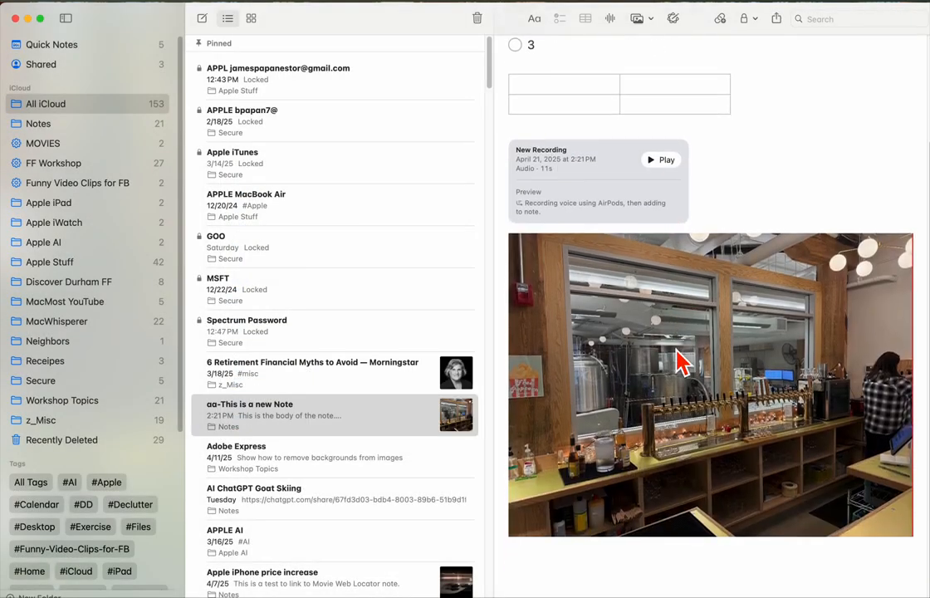
pyautogui.moveTo(677, 351)
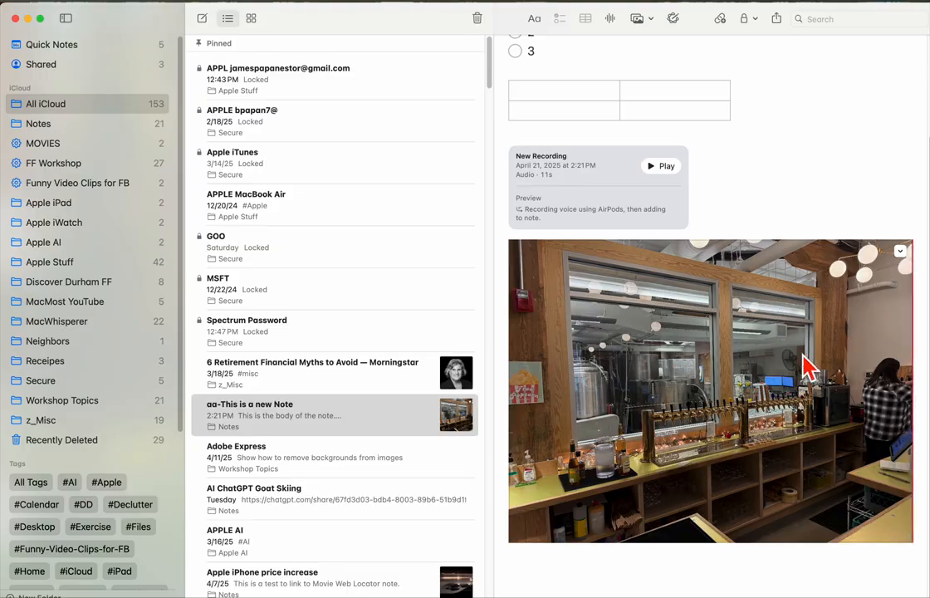
# - Start a new line below the image and browse the photo library's Illustrations, Recently Viewed and "Photos Not in an Album" collections
pyautogui.press('Return')
pyautogui.press('Return')
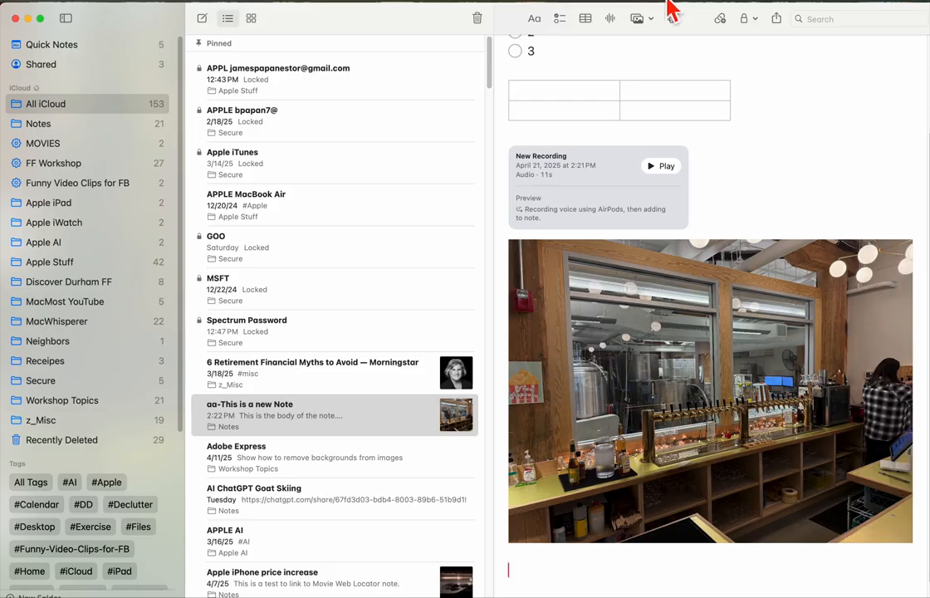
pyautogui.click(661, 34)
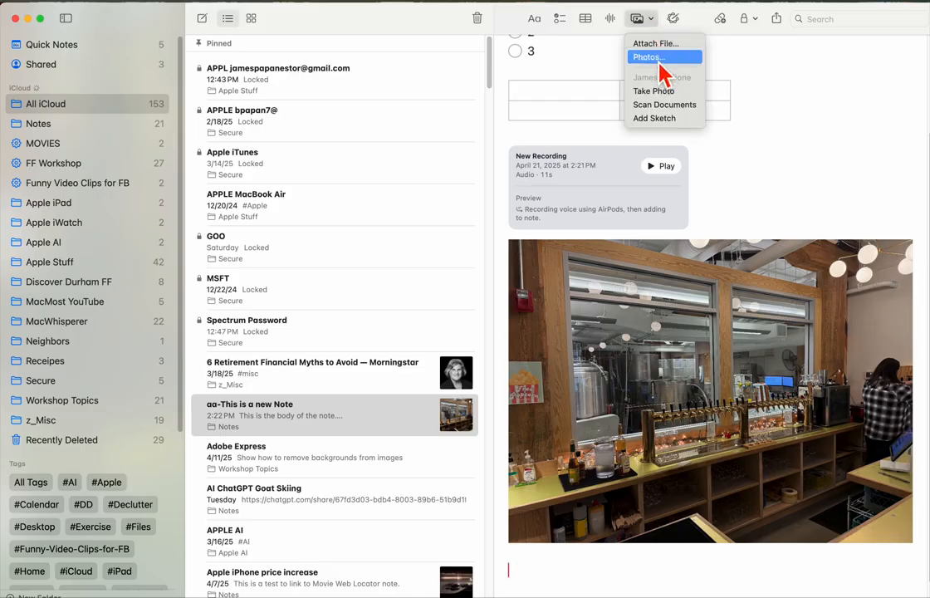
pyautogui.click(660, 61)
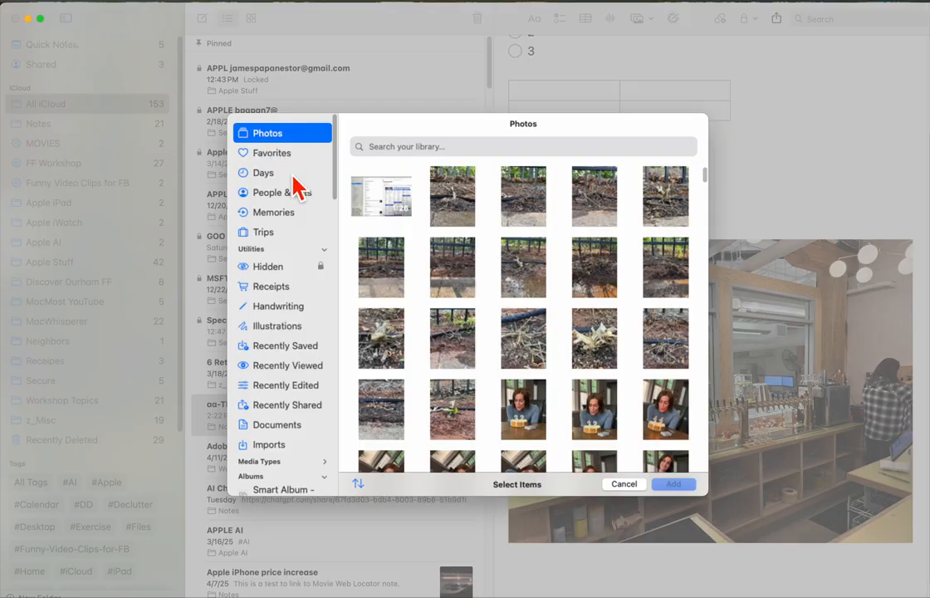
pyautogui.click(287, 328)
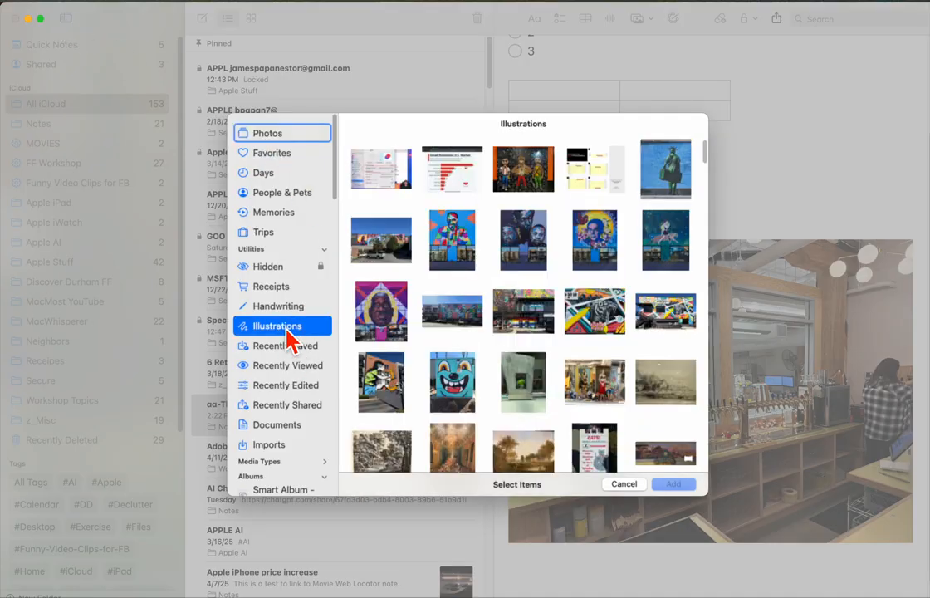
pyautogui.click(291, 365)
pyautogui.scroll(-5, 295, 375)
pyautogui.click(292, 371)
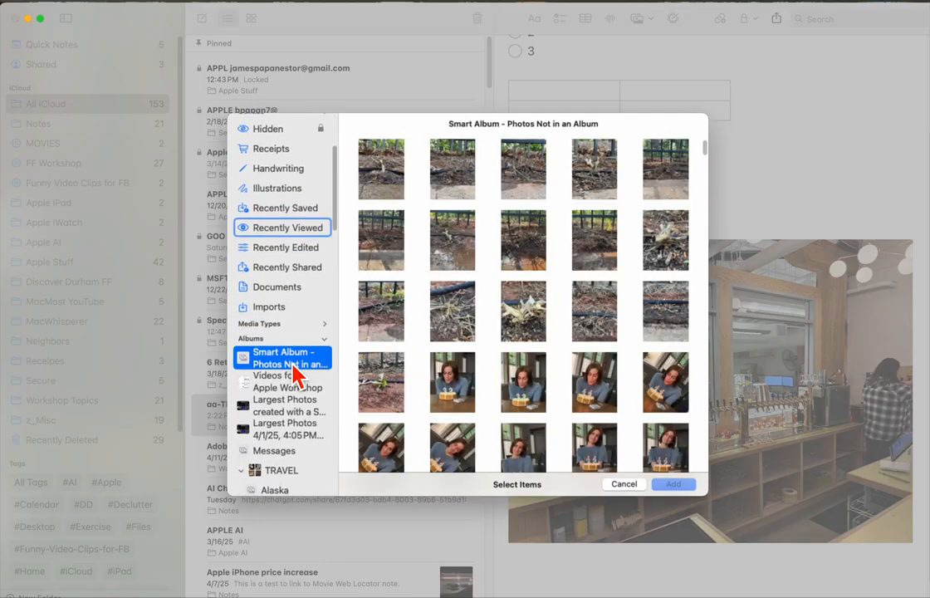
# - Add the portrait painting photo from the Amsterdam album under TRAVEL to the note, below the bar photo
pyautogui.scroll(-7, 295, 373)
pyautogui.click(287, 343)
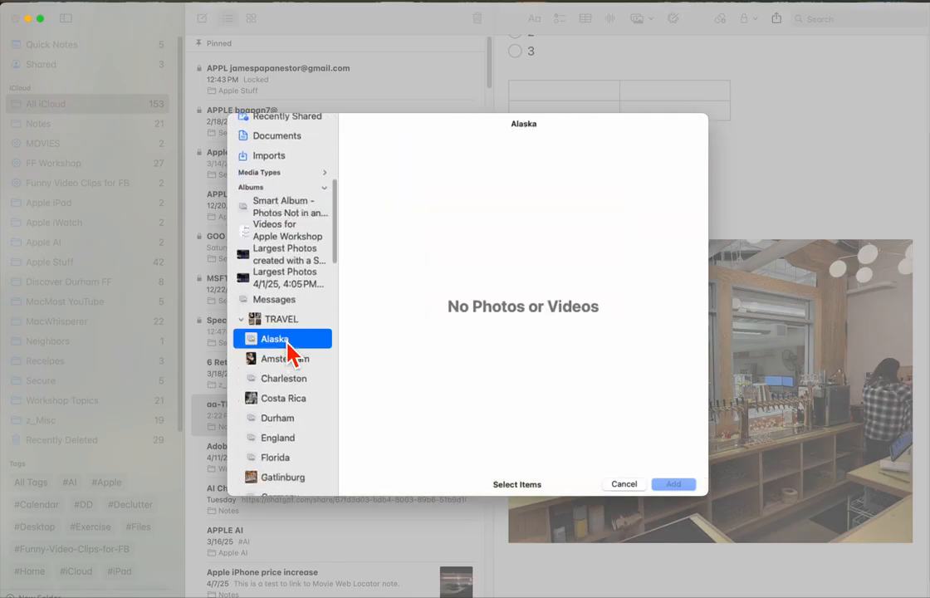
pyautogui.click(290, 359)
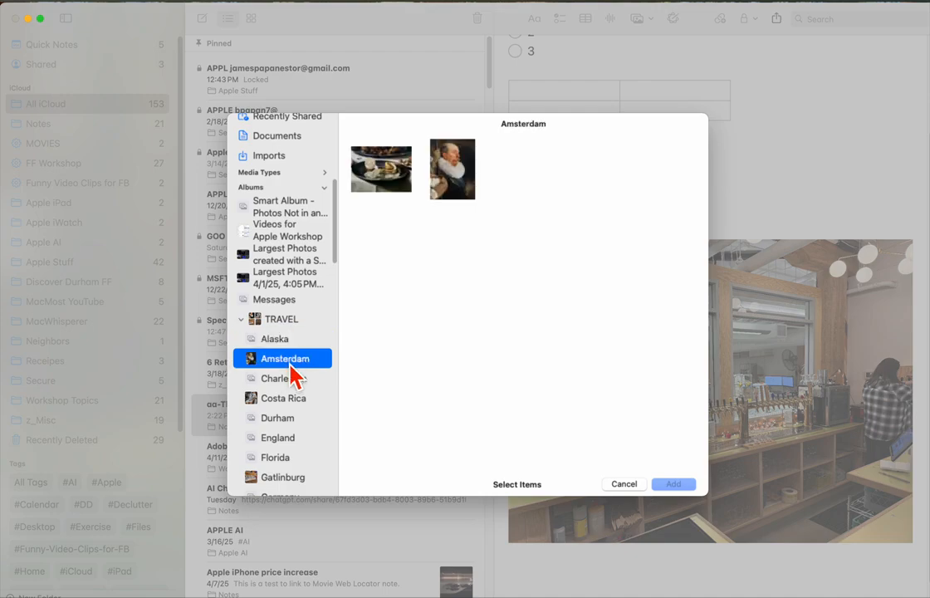
pyautogui.click(460, 180)
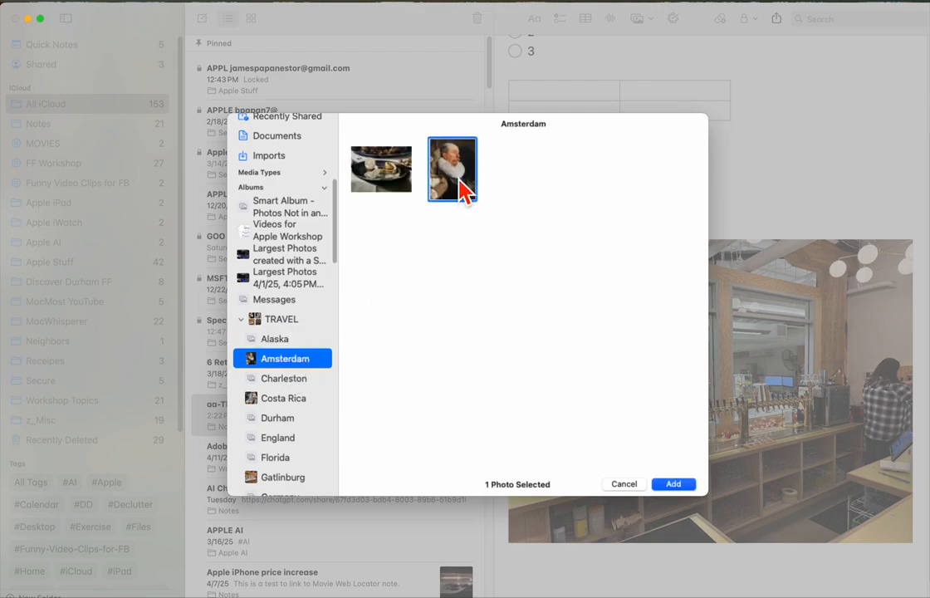
pyautogui.click(680, 487)
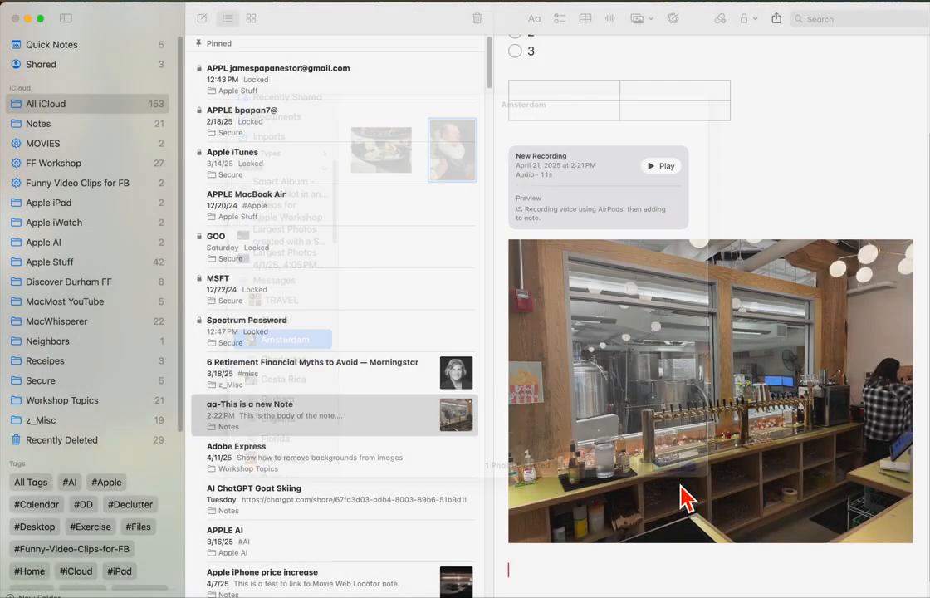
pyautogui.scroll(-8, 688, 402)
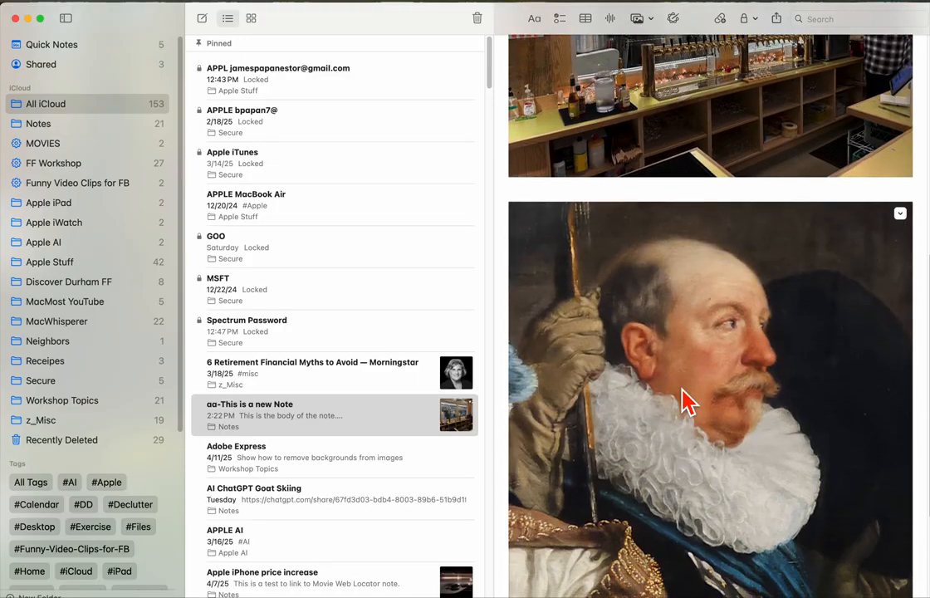
# - Review the note's contents from the checklist to the photos and start a new line below the portrait photo
pyautogui.scroll(1, 686, 401)
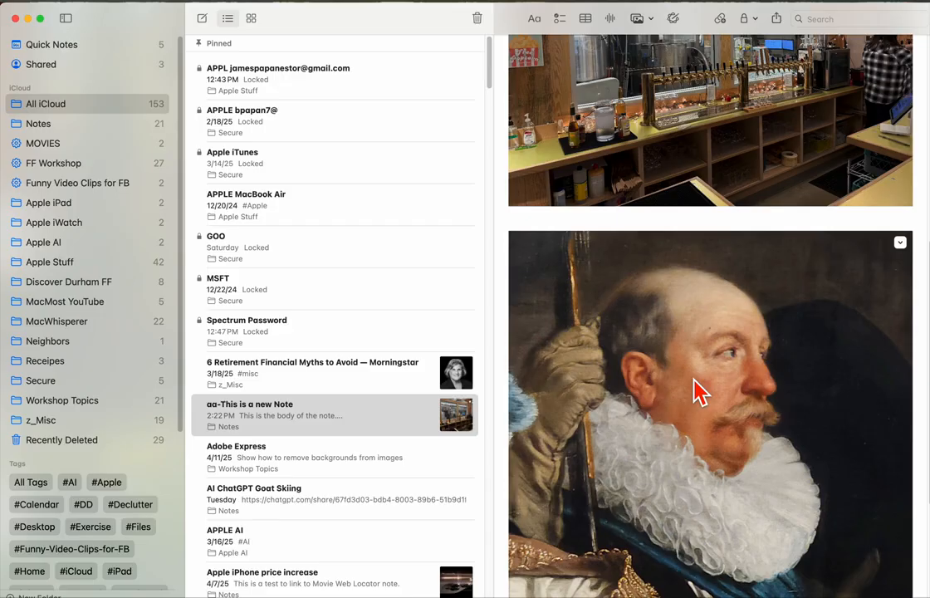
pyautogui.scroll(5, 698, 390)
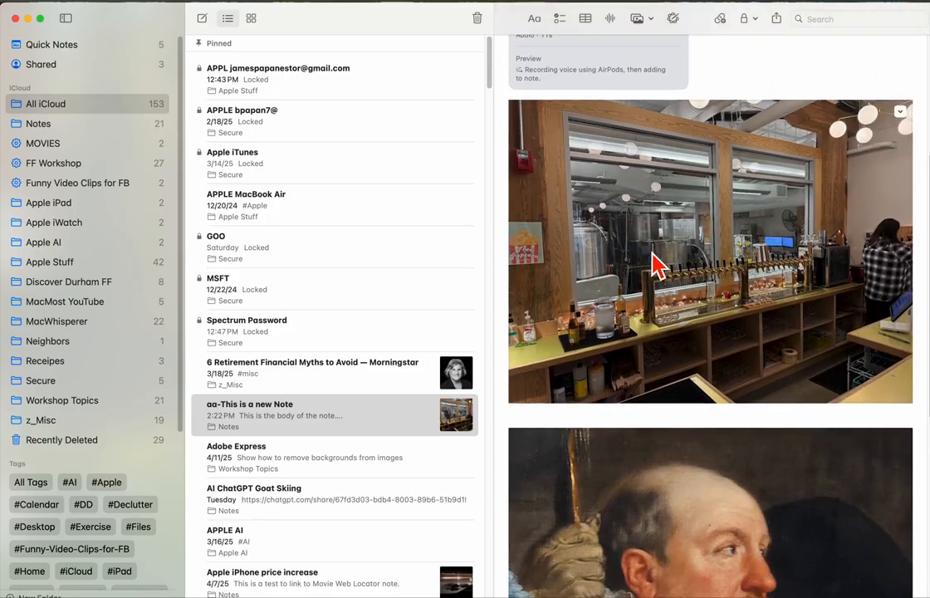
pyautogui.scroll(6, 653, 257)
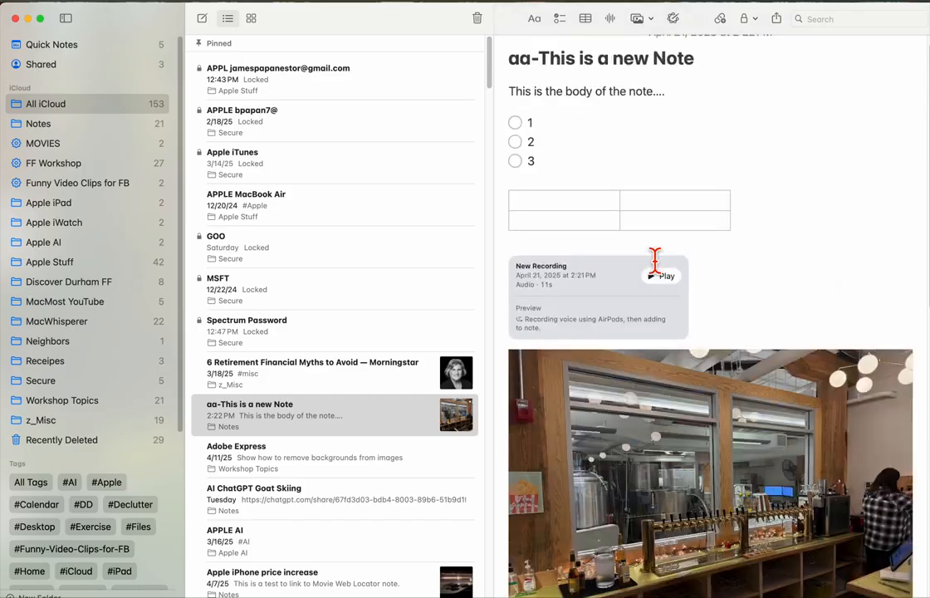
pyautogui.scroll(-15, 752, 174)
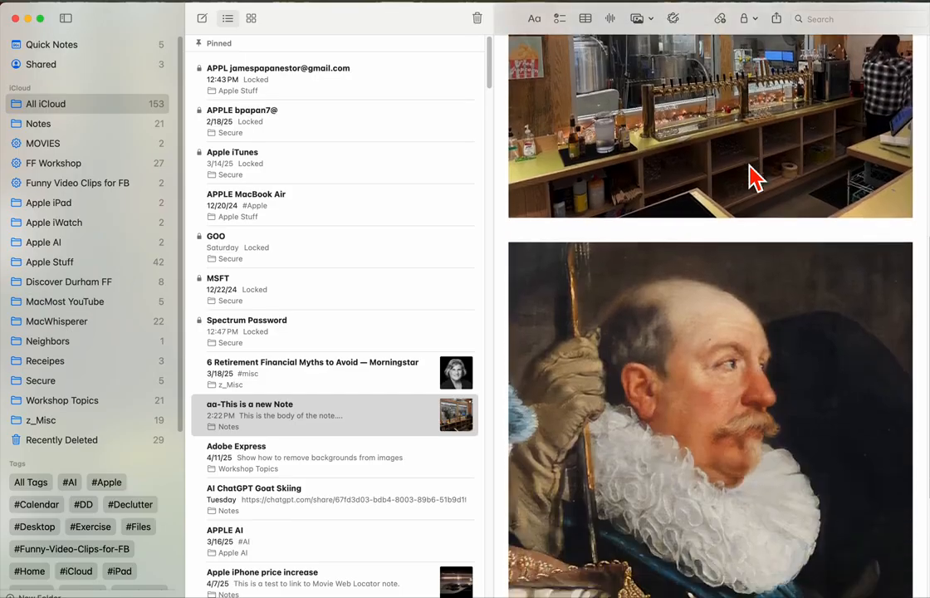
pyautogui.click(927, 526)
pyautogui.press('Return')
pyautogui.press('Return')
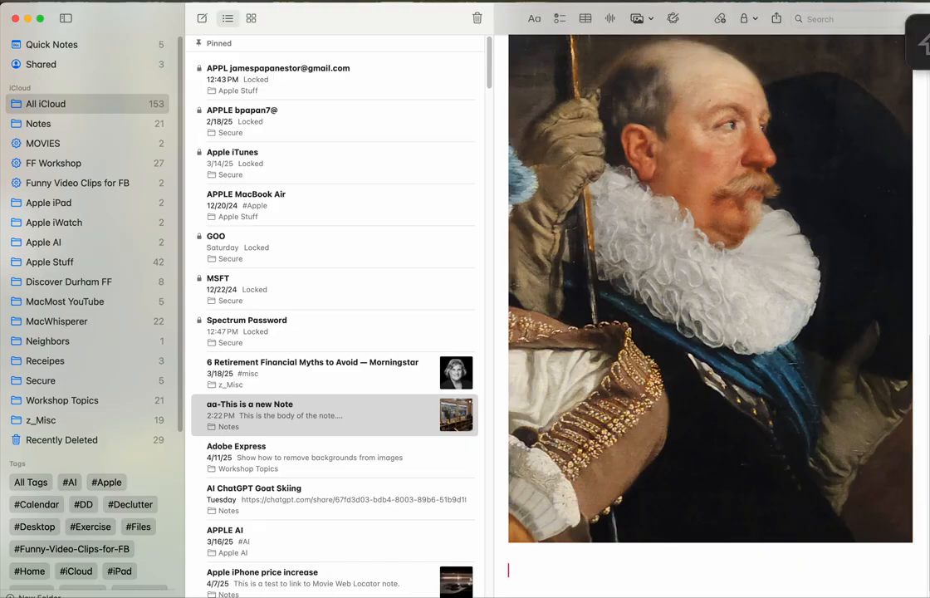
# - Look at the Writing Tools options for the note, such as Proofread, Rewrite and Summary, and close them
pyautogui.click(674, 20)
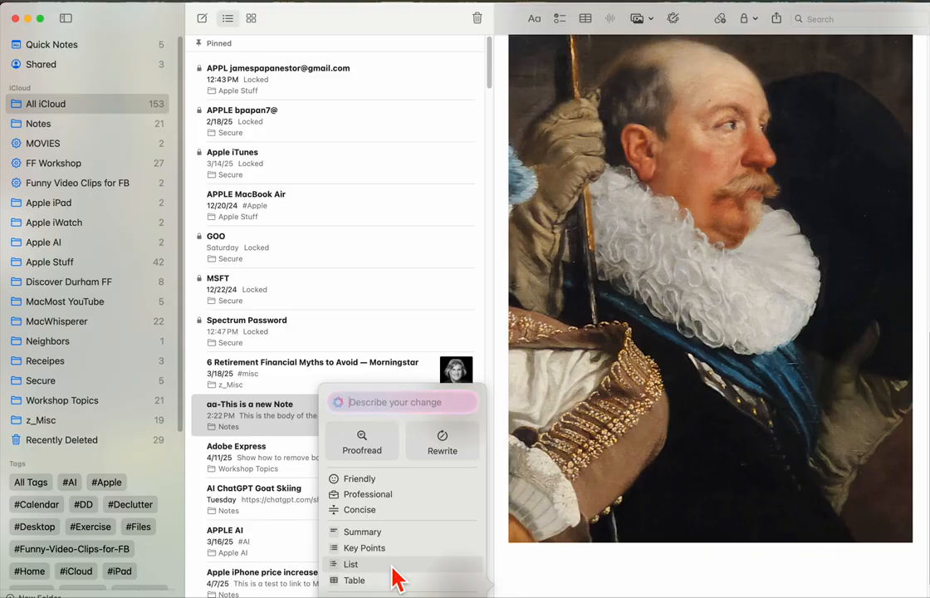
pyautogui.click(681, 24)
pyautogui.click(707, 22)
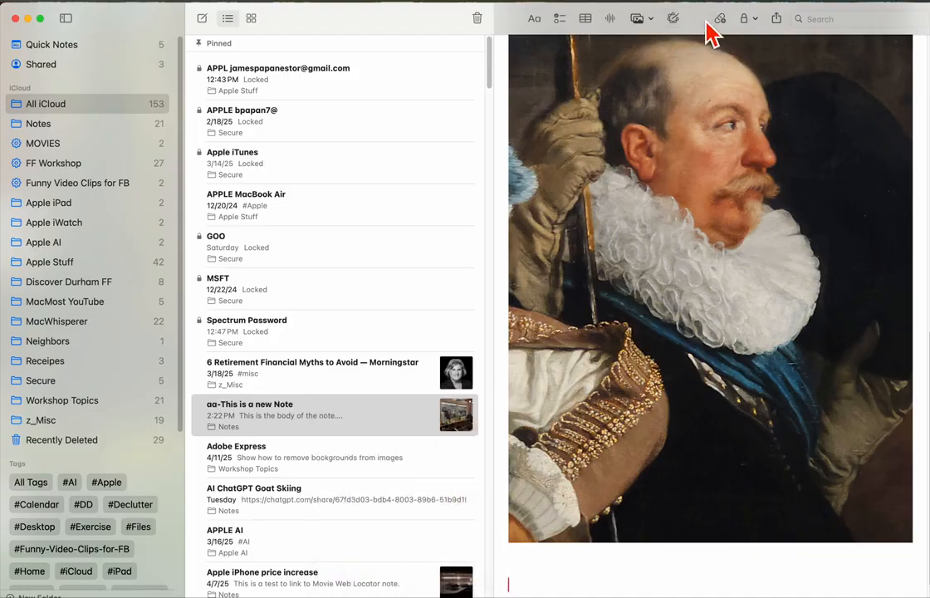
# - Look at the note's app link suggestions, locking options and sharing options, and return to the start of the note
pyautogui.click(726, 23)
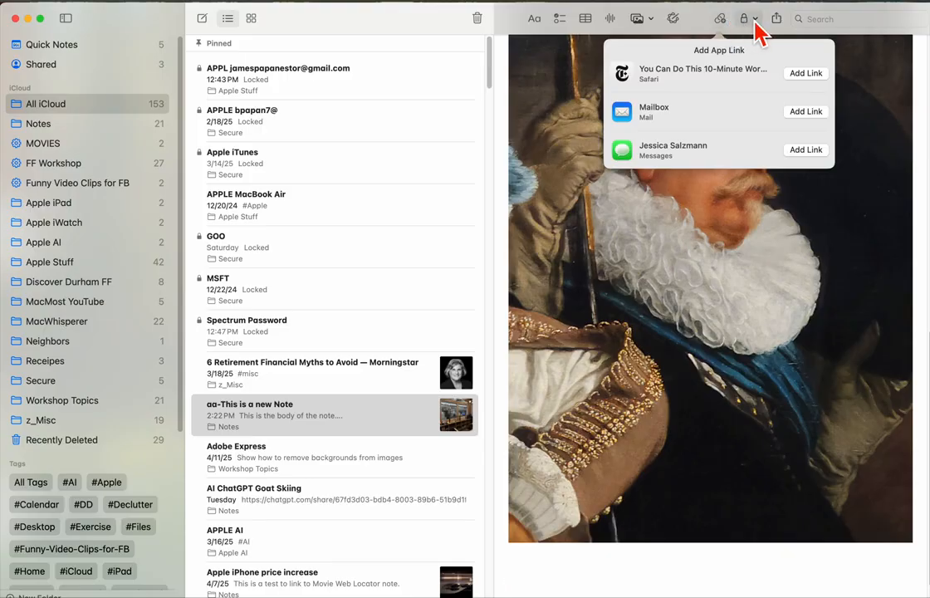
pyautogui.click(754, 23)
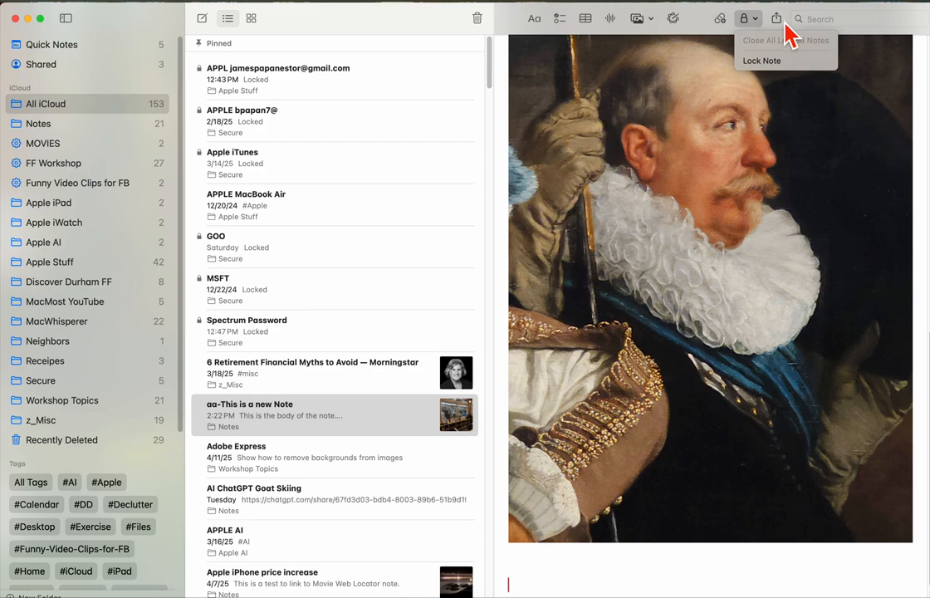
pyautogui.click(785, 22)
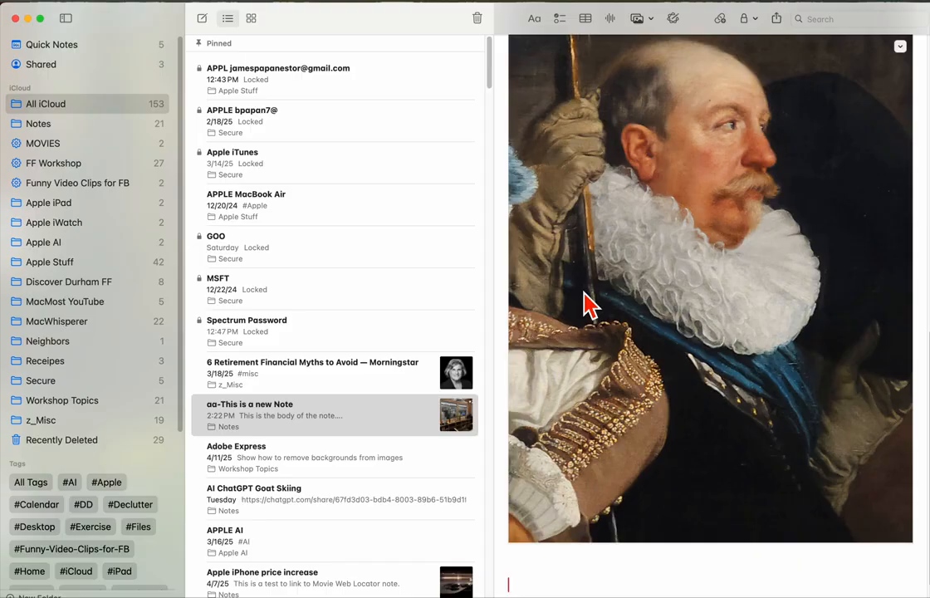
pyautogui.scroll(-2, 588, 305)
pyautogui.scroll(15, 587, 305)
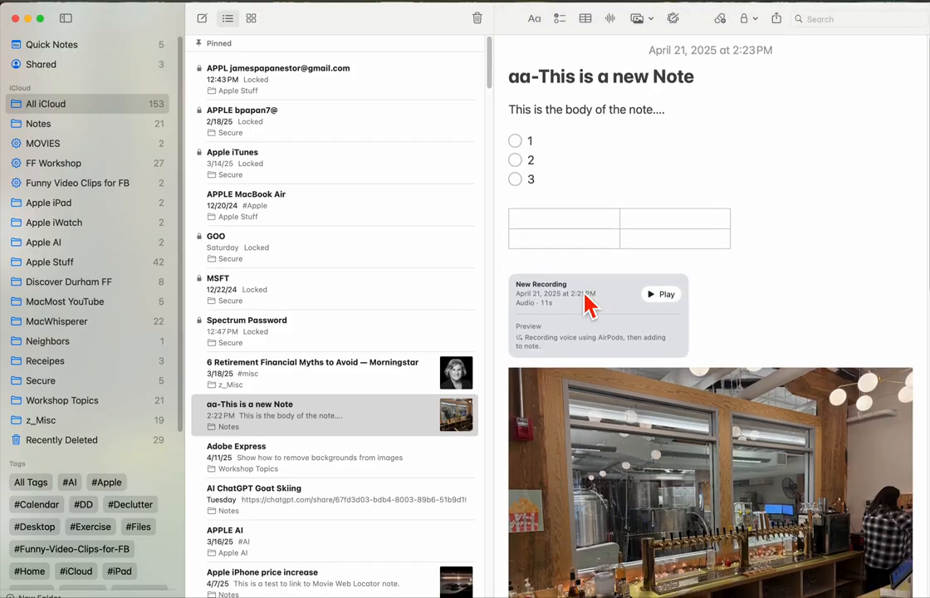